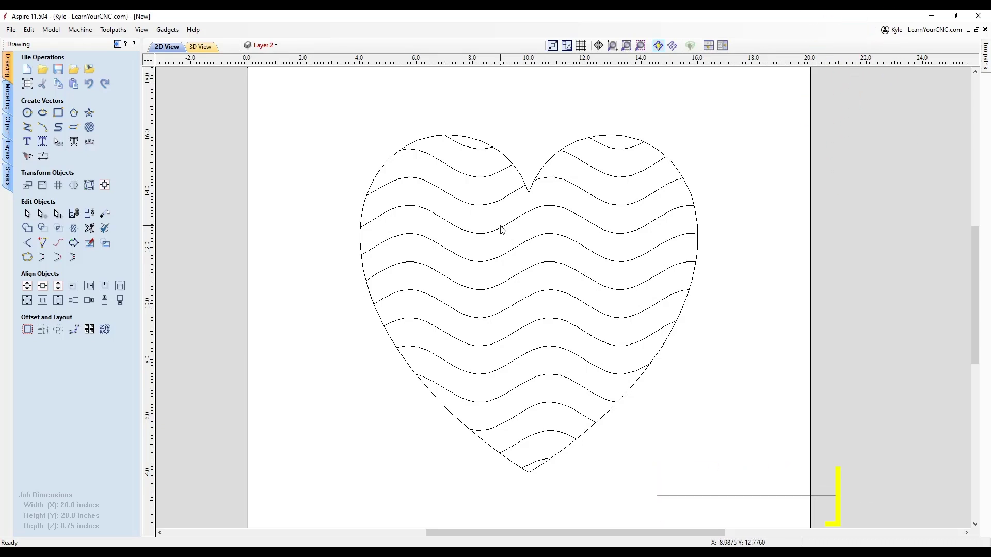
# Step: Show Layer 2 and hide the Texture layer and Layer 1
pyautogui.click(273, 46)
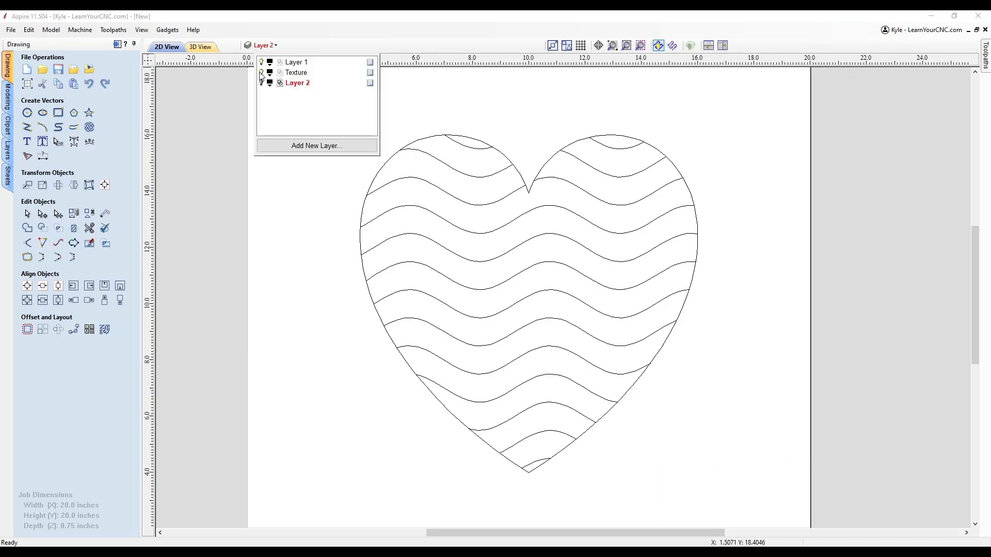
pyautogui.click(263, 83)
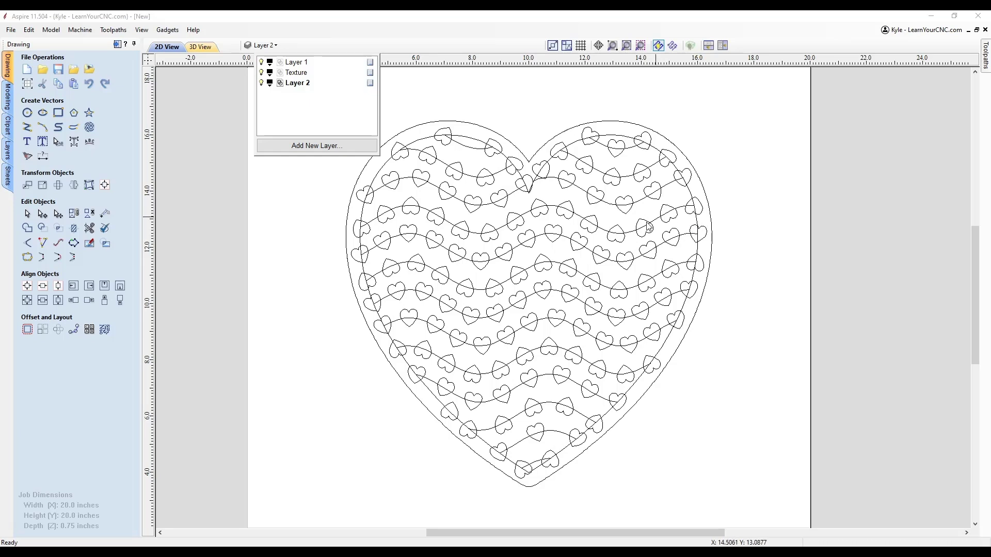
pyautogui.click(262, 74)
pyautogui.click(261, 63)
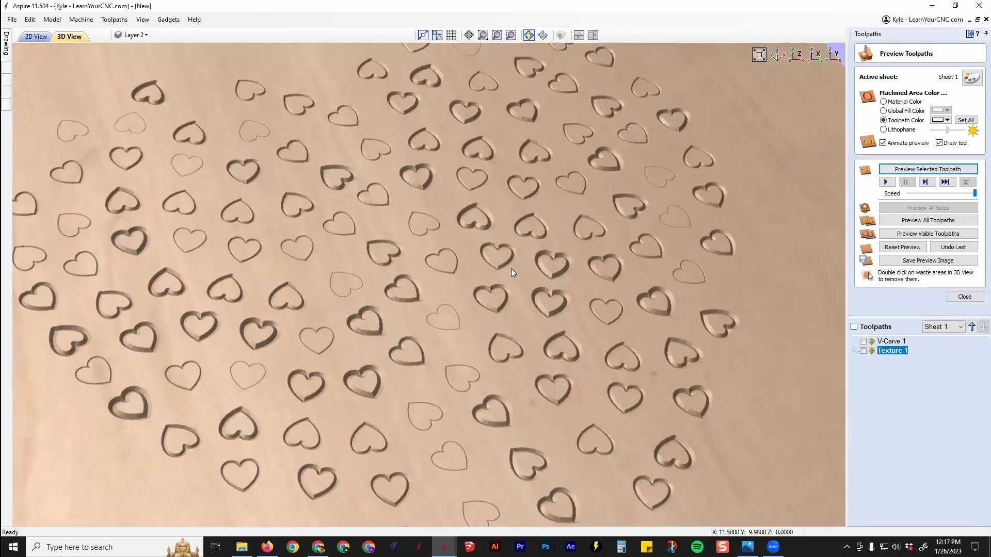
# Step: Orbit the 3D toolpath preview to view the carved small hearts
pyautogui.scroll(-2, 535, 328)
pyautogui.scroll(2, 363, 345)
pyautogui.moveTo(362, 345); pyautogui.dragTo(583, 319)
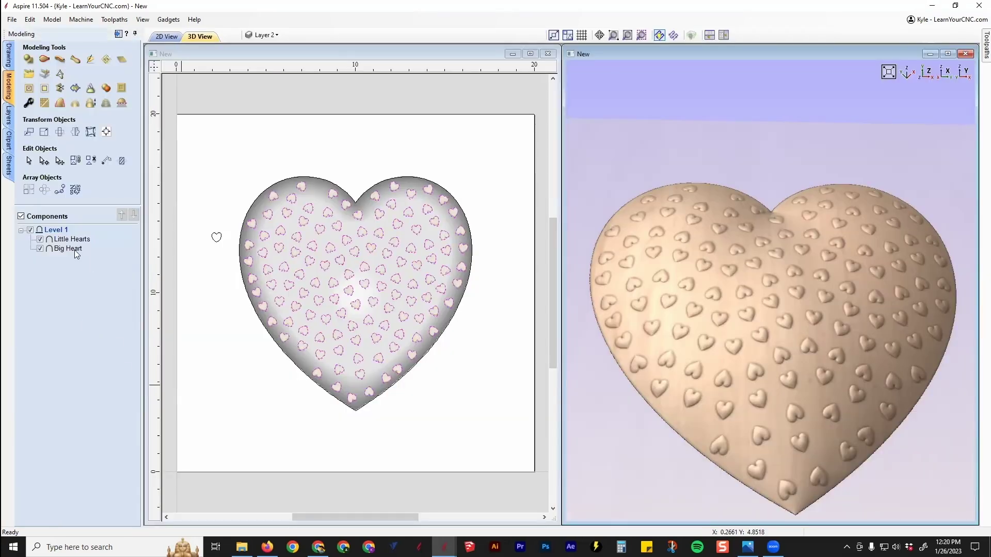
# Step: Highlight the Little Hearts and Big Heart components, then orbit the domed heart to inspect it
pyautogui.click(70, 239)
pyautogui.click(68, 248)
pyautogui.click(68, 240)
pyautogui.click(467, 390)
pyautogui.moveTo(740, 379)
pyautogui.mouseDown()
pyautogui.moveTo(594, 410)
pyautogui.moveTo(746, 356)
pyautogui.moveTo(777, 326)
pyautogui.moveTo(703, 455)
pyautogui.moveTo(785, 388)
pyautogui.moveTo(744, 391)
pyautogui.mouseUp()
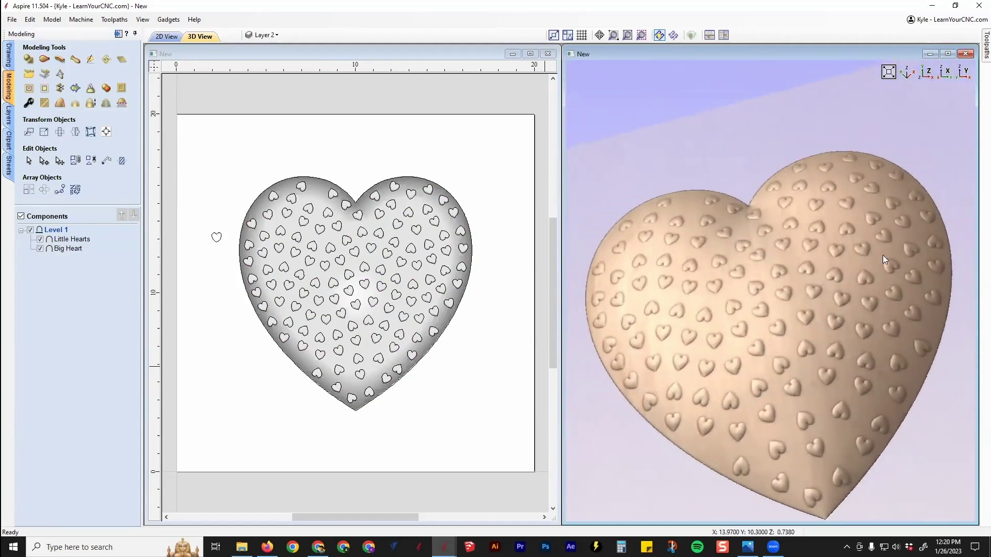
pyautogui.moveTo(741, 364); pyautogui.dragTo(718, 344)
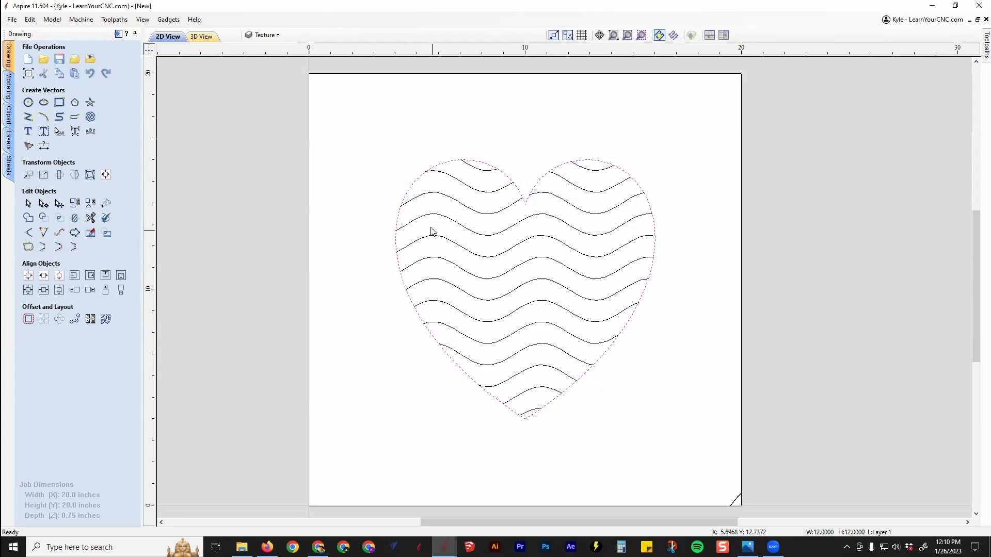
# Step: Select and deselect the wavy texture lines, then open the Clipart library from the Modeling panel
pyautogui.click(348, 351)
pyautogui.click(475, 239)
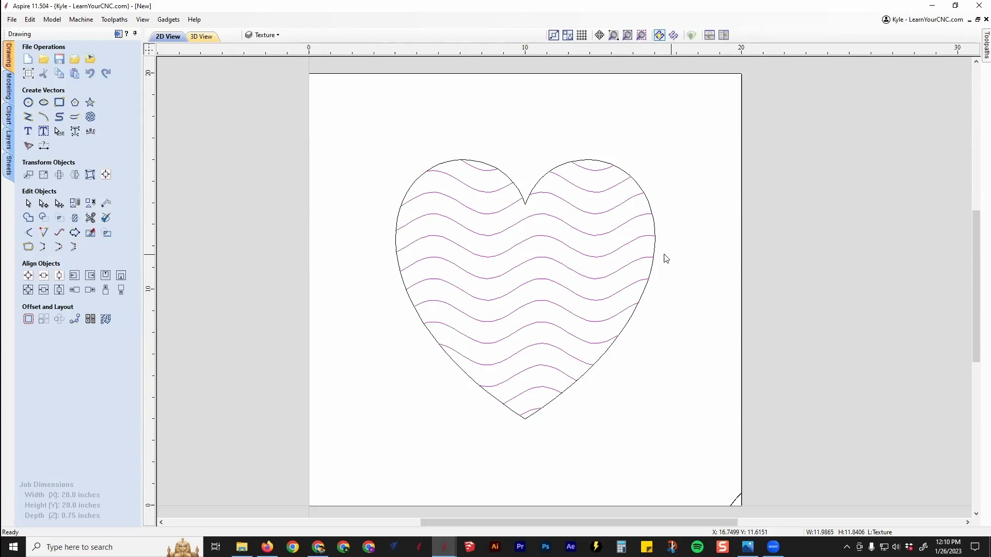
pyautogui.click(314, 138)
pyautogui.click(12, 98)
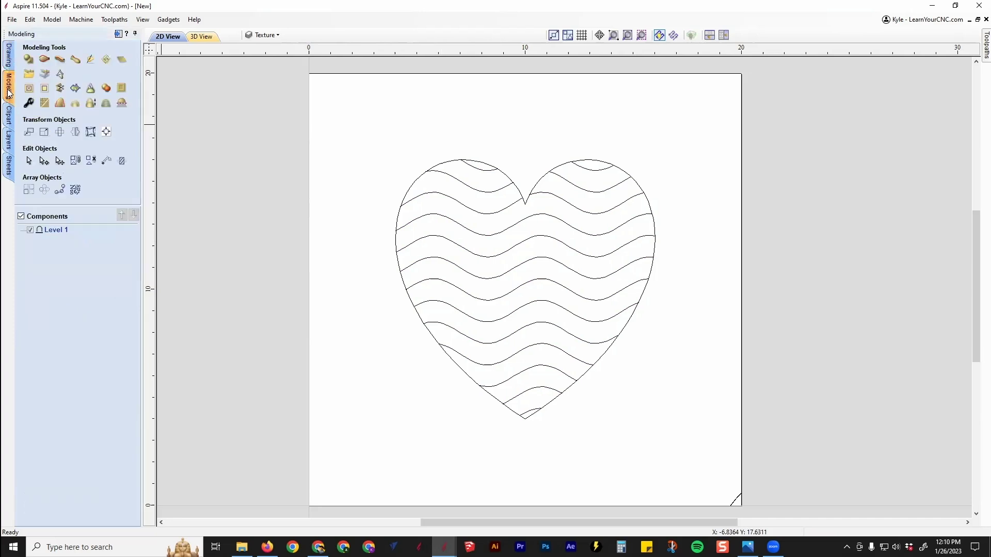
pyautogui.click(9, 116)
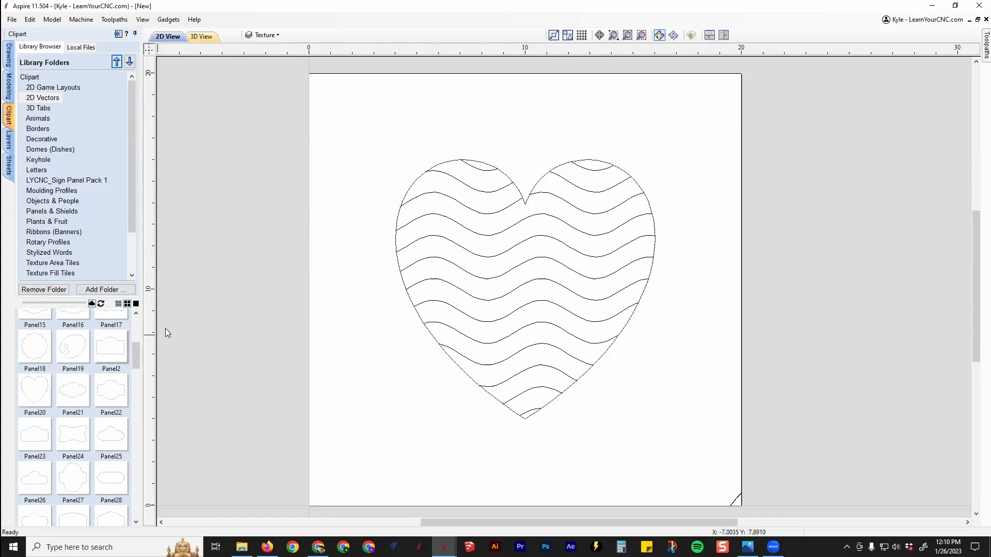
# Step: Drag a copy of the heart down-left and shrink it to about 0.54 inches
pyautogui.scroll(-3, 386, 254)
pyautogui.scroll(5, 531, 303)
pyautogui.click(508, 221)
pyautogui.moveTo(505, 211); pyautogui.dragTo(482, 264)
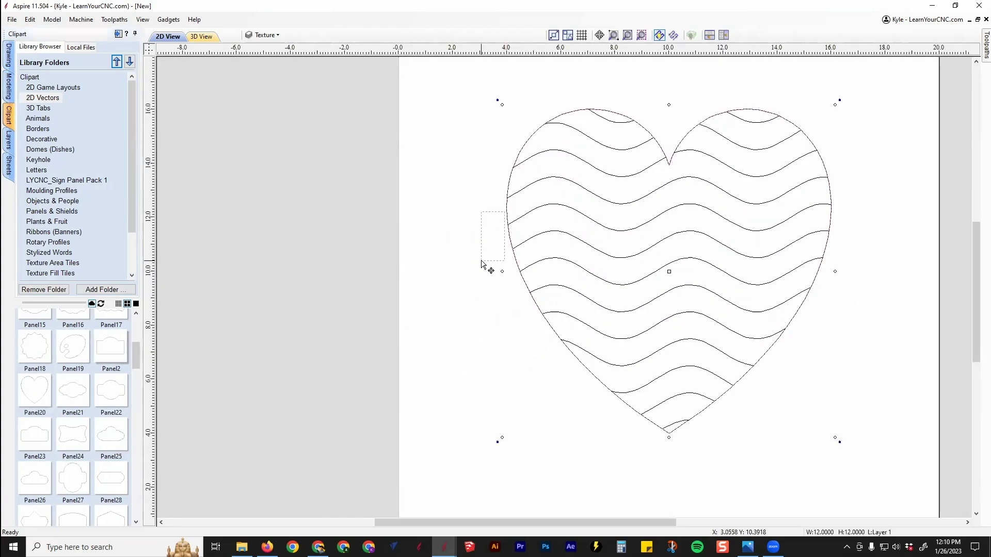
pyautogui.click(507, 210)
pyautogui.moveTo(507, 210); pyautogui.dragTo(457, 270)
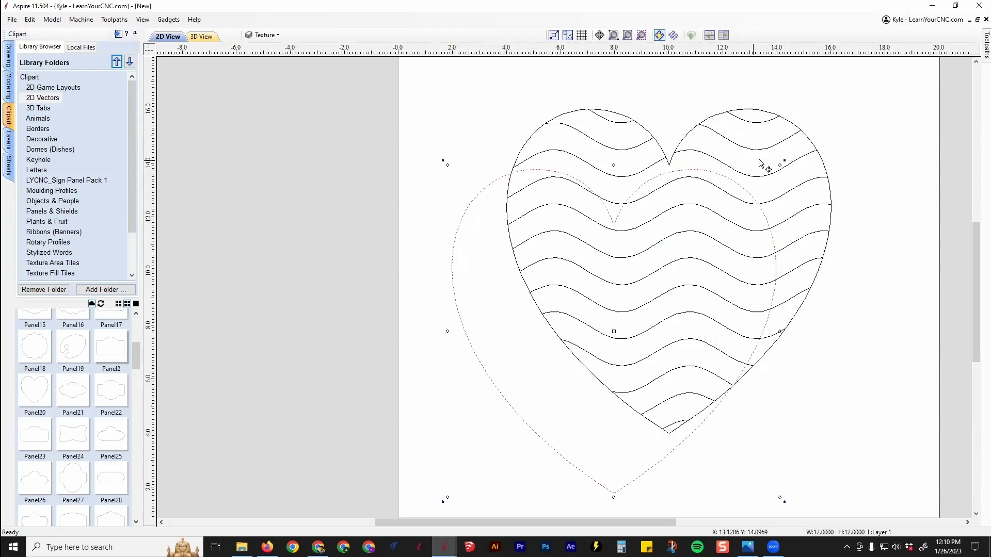
pyautogui.moveTo(781, 162); pyautogui.dragTo(459, 187)
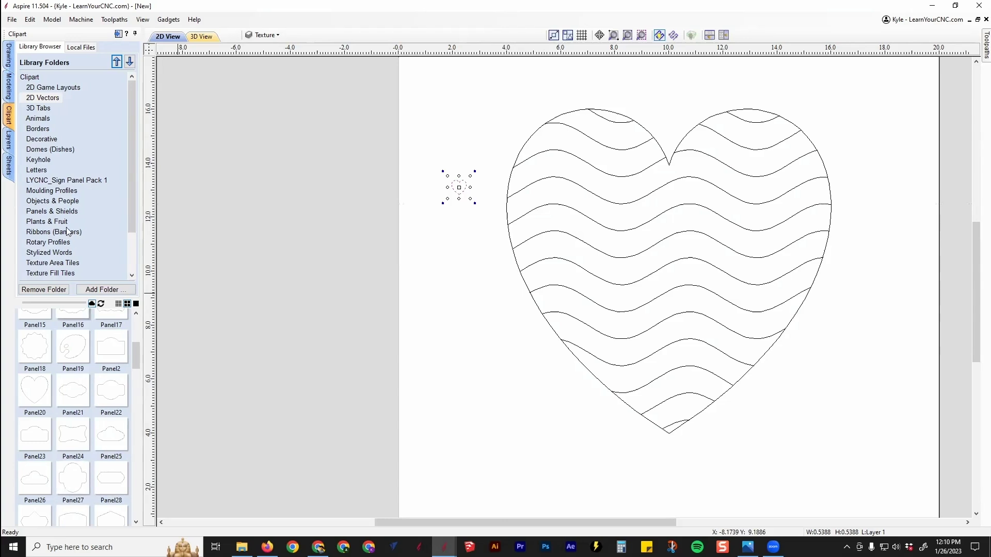
# Step: Return to the Drawing tools, pan to show the whole page, and select the wavy lines
pyautogui.click(9, 54)
pyautogui.moveTo(537, 224); pyautogui.dragTo(427, 215, button='middle')
pyautogui.click(445, 178)
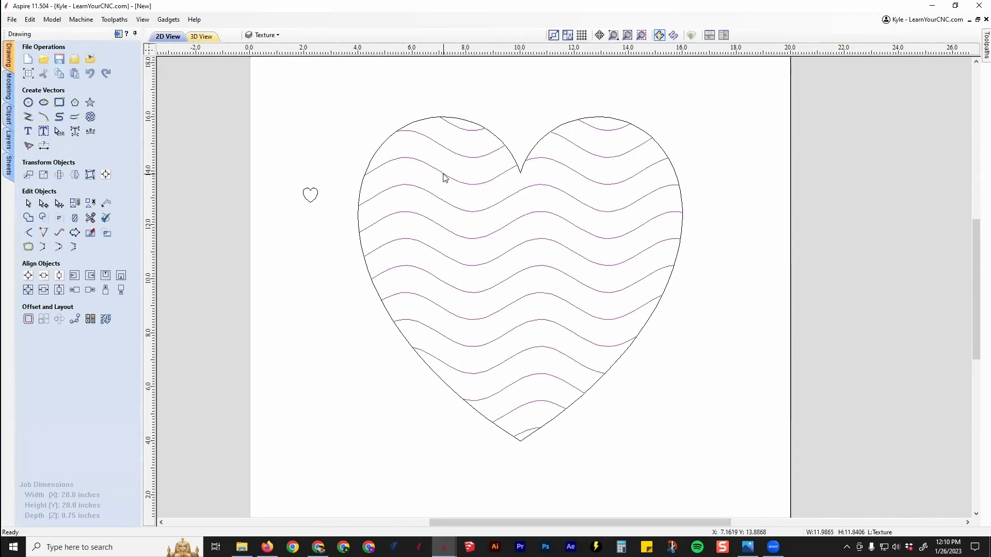
# Step: Select the small heart, then Shift-add the wavy texture lines to the selection
pyautogui.click(314, 191)
pyautogui.scroll(2, 314, 194)
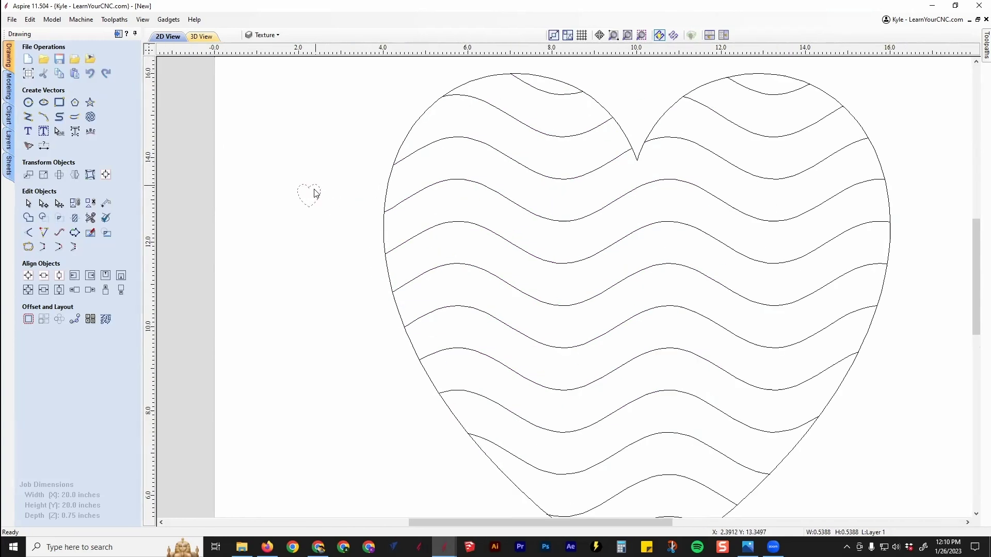
pyautogui.keyDown('shift'); pyautogui.click(478, 143); pyautogui.keyUp('shift')
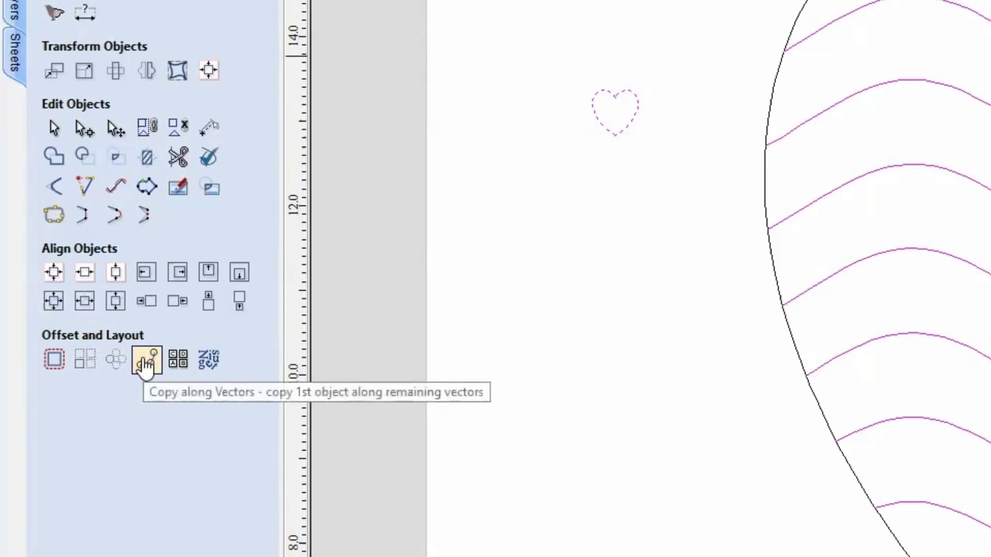
# Step: In Copy Along Vectors, space copies by distance and copy the selected small heart
pyautogui.click(146, 363)
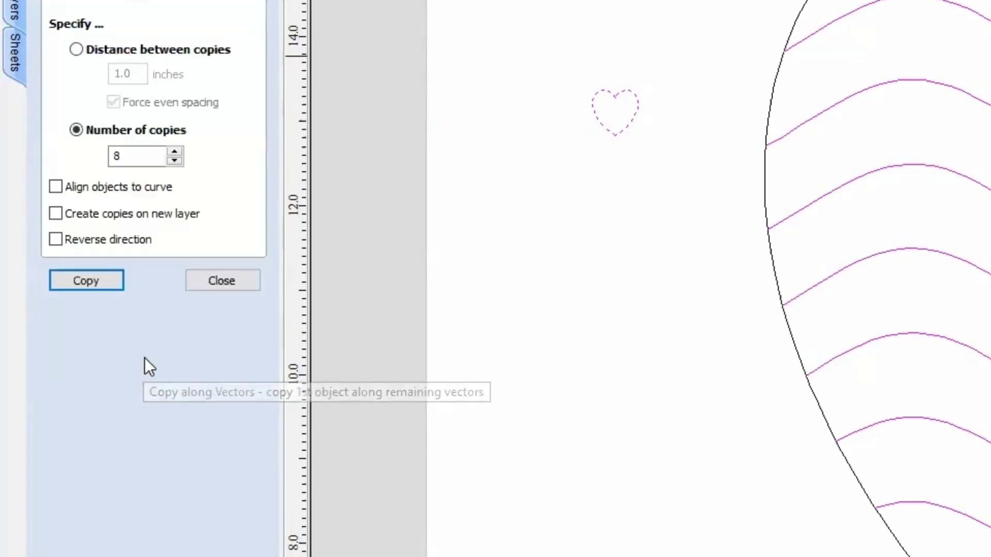
pyautogui.click(77, 119)
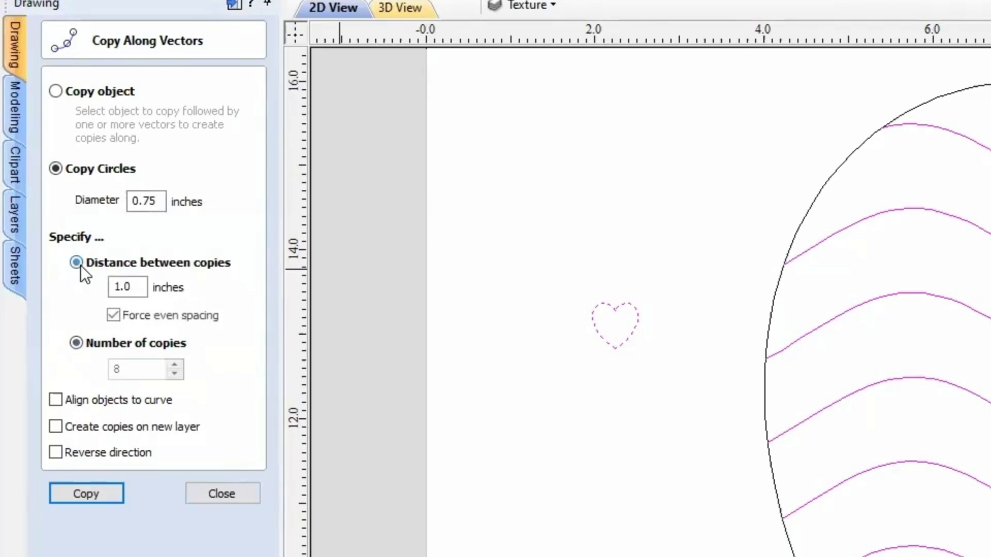
pyautogui.click(80, 342)
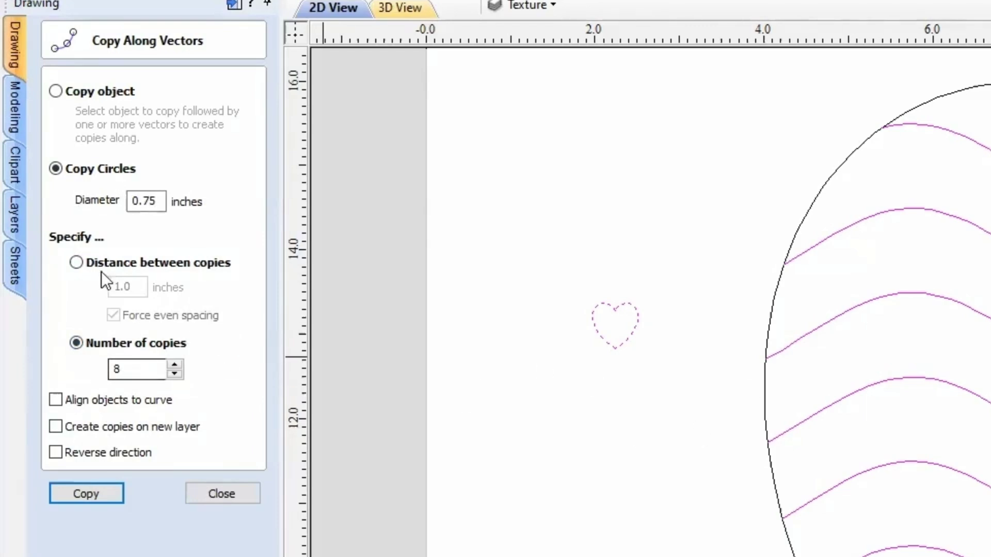
pyautogui.click(140, 266)
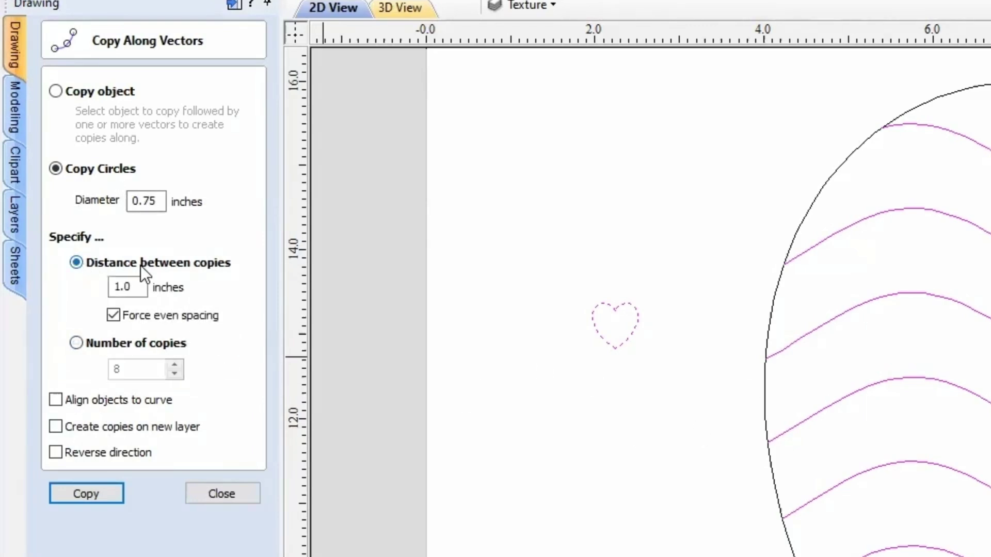
pyautogui.click(56, 92)
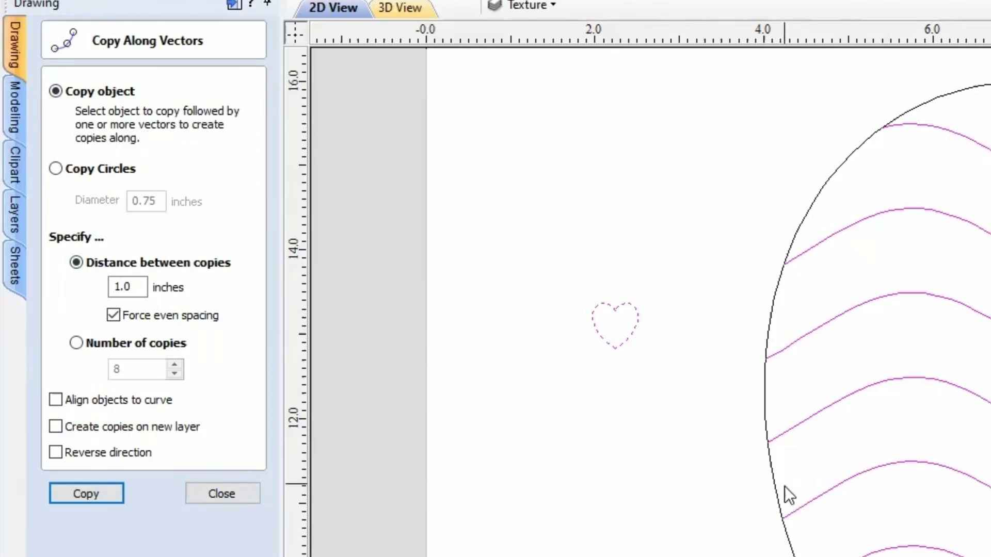
# Step: Set 1.0-inch spacing with Force even spacing and enable Align objects to curve
pyautogui.doubleClick(122, 287)
pyautogui.click(140, 287)
pyautogui.doubleClick(138, 287)
pyautogui.click(138, 289)
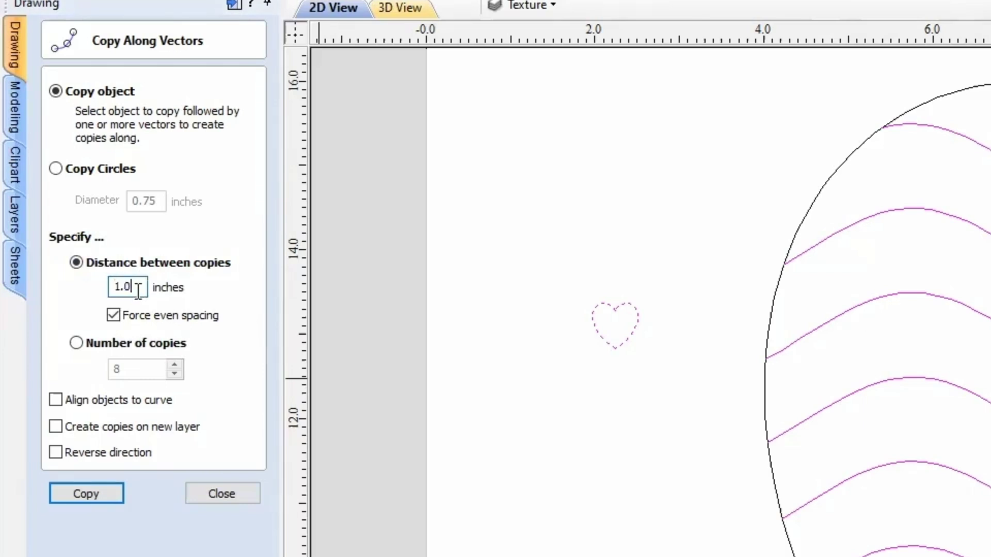
pyautogui.click(114, 315)
pyautogui.click(141, 320)
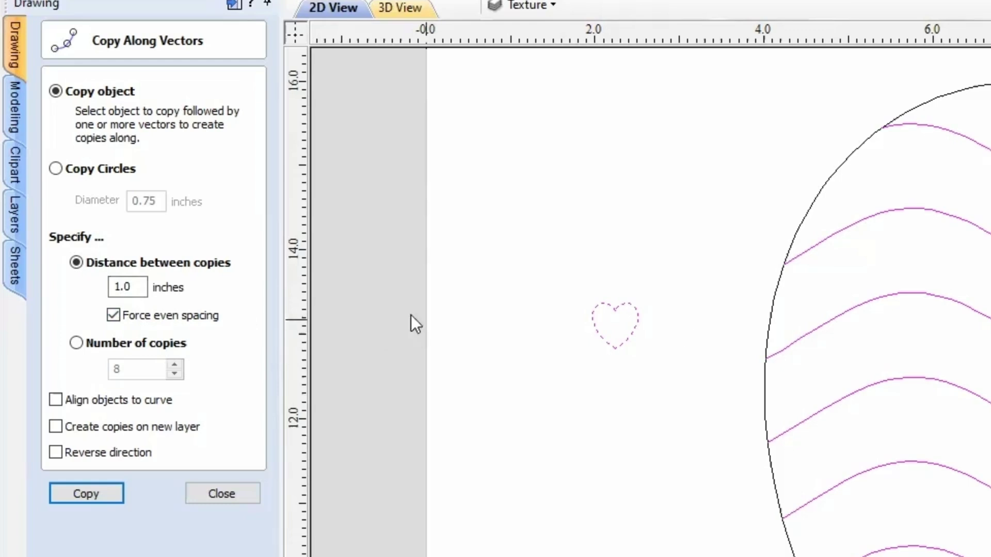
pyautogui.click(114, 316)
pyautogui.moveTo(133, 286); pyautogui.dragTo(101, 292)
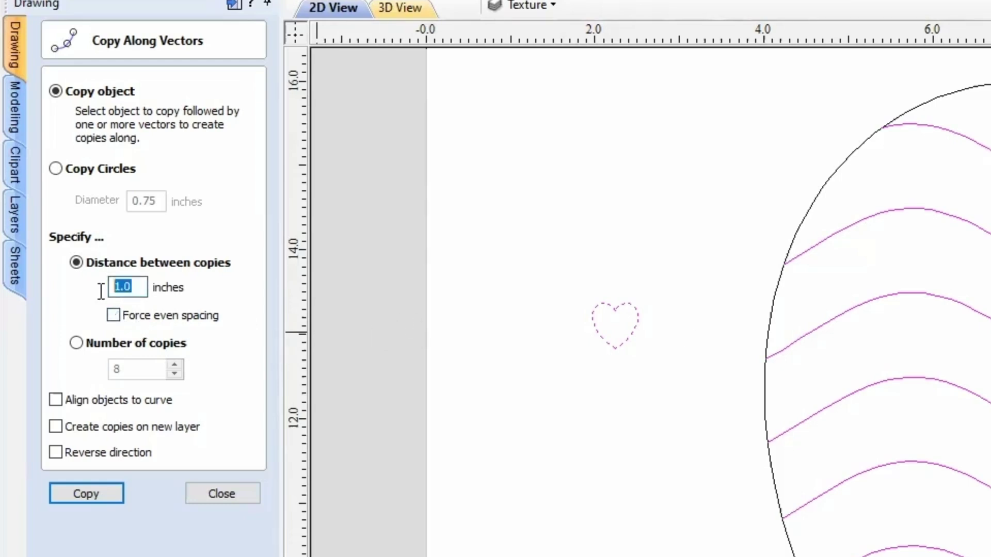
pyautogui.click(115, 314)
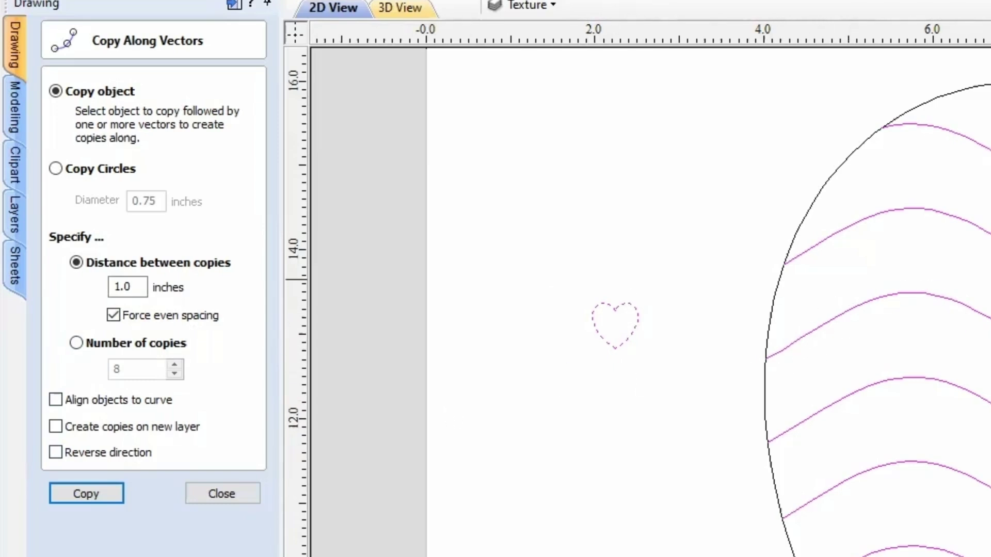
pyautogui.click(64, 399)
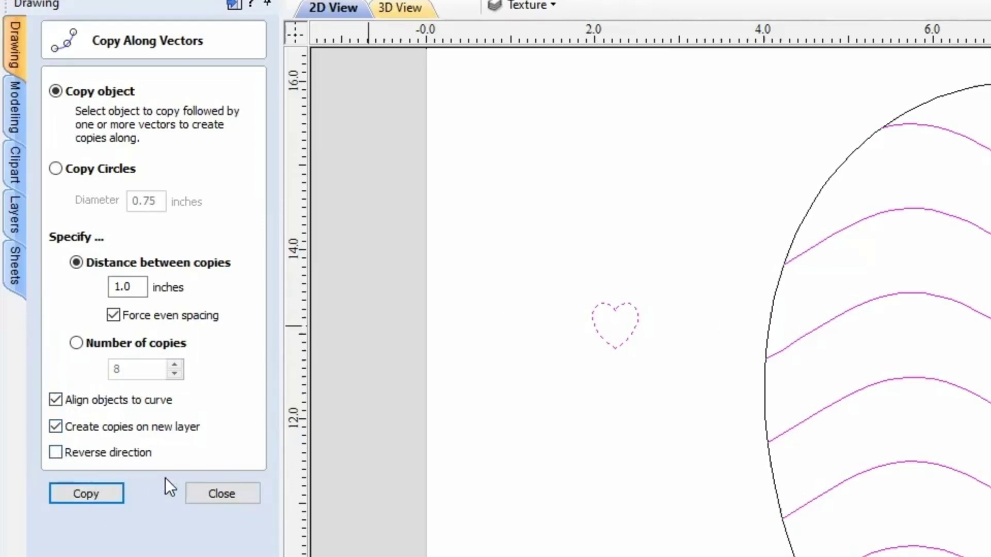
pyautogui.scroll(-3, 674, 420)
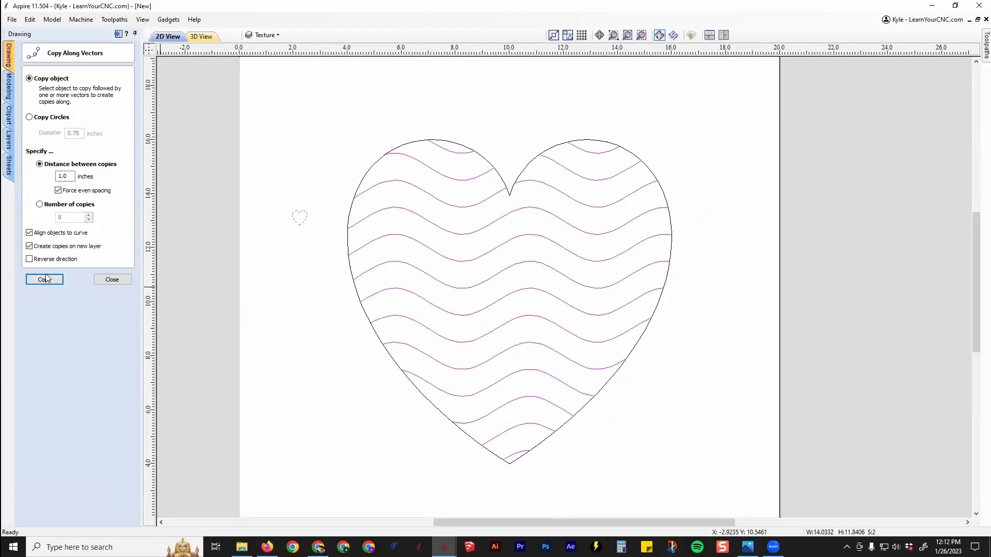
# Step: Copy the small heart along every wavy line
pyautogui.click(44, 281)
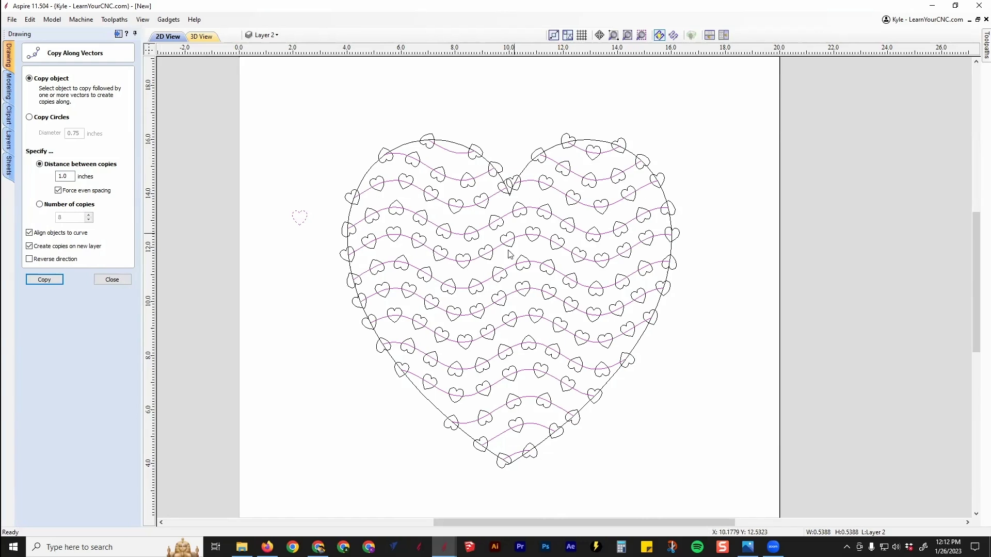
pyautogui.scroll(2, 524, 304)
pyautogui.scroll(-2, 427, 208)
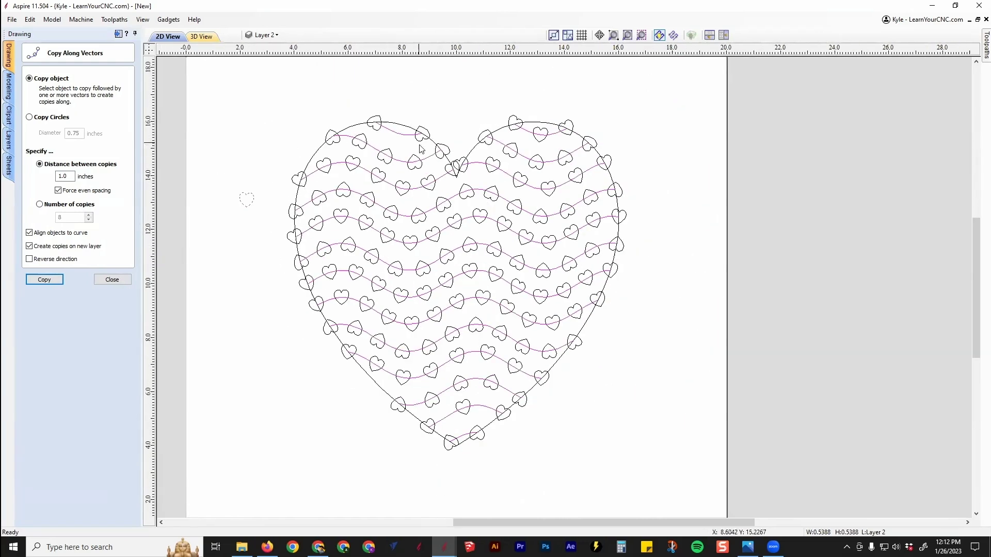
pyautogui.scroll(3, 476, 145)
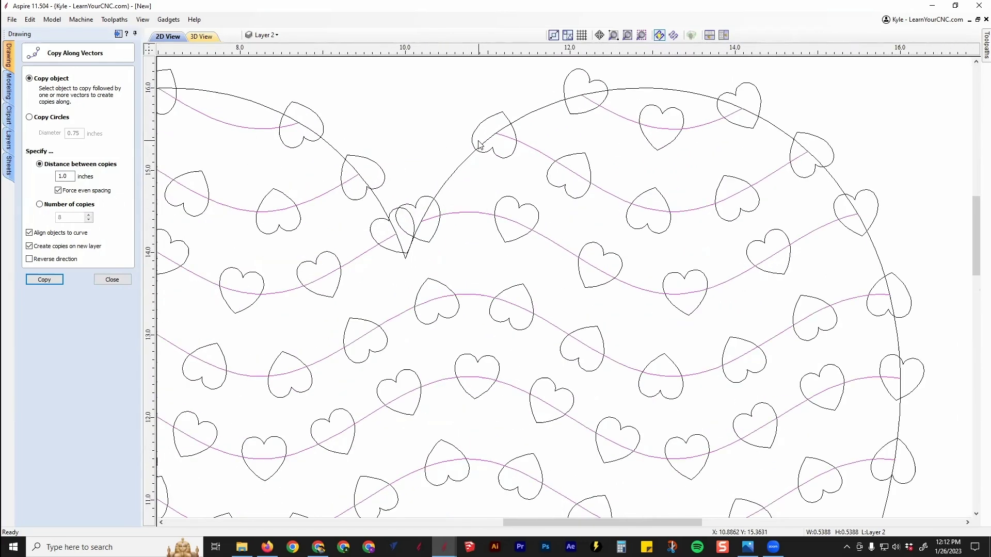
pyautogui.scroll(-3, 790, 250)
pyautogui.scroll(5, 801, 210)
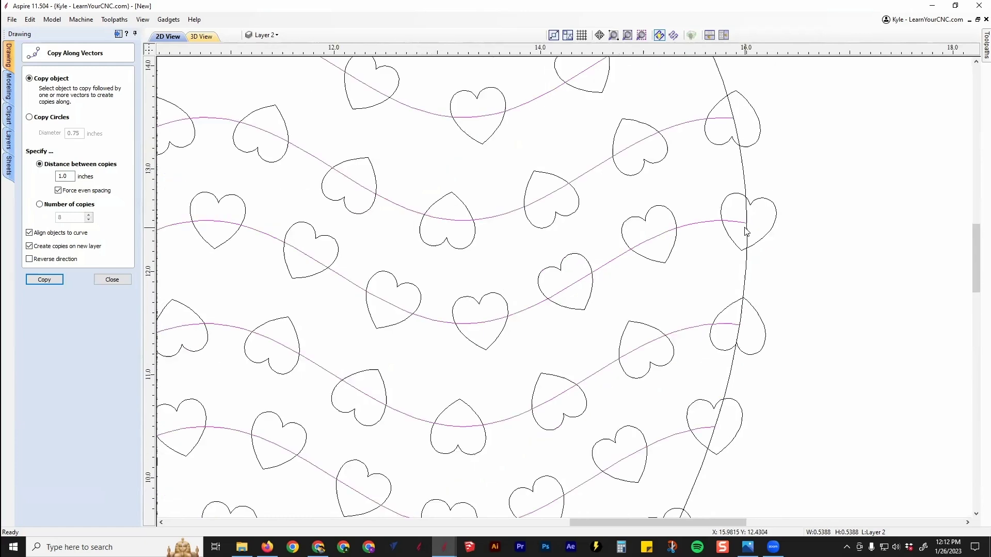
pyautogui.scroll(-4, 749, 226)
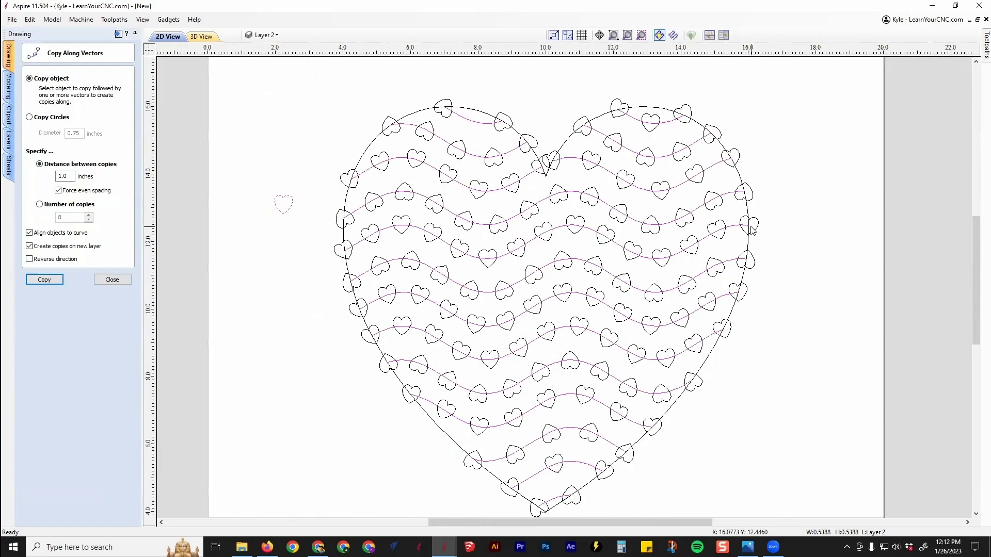
# Step: Inspect the result by selecting the heart outline, wavy lines and individual copied hearts
pyautogui.click(740, 178)
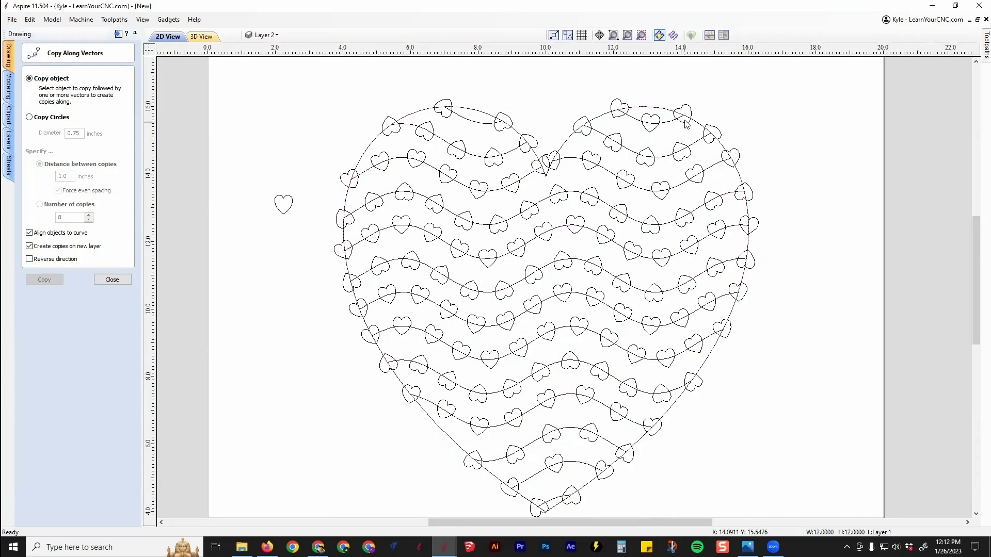
pyautogui.click(694, 151)
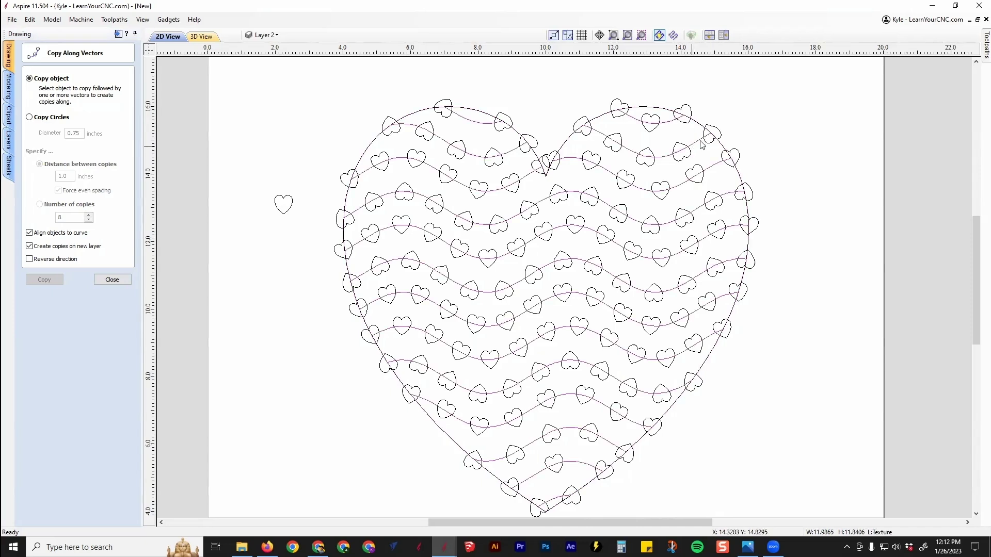
pyautogui.click(745, 125)
pyautogui.scroll(2, 740, 130)
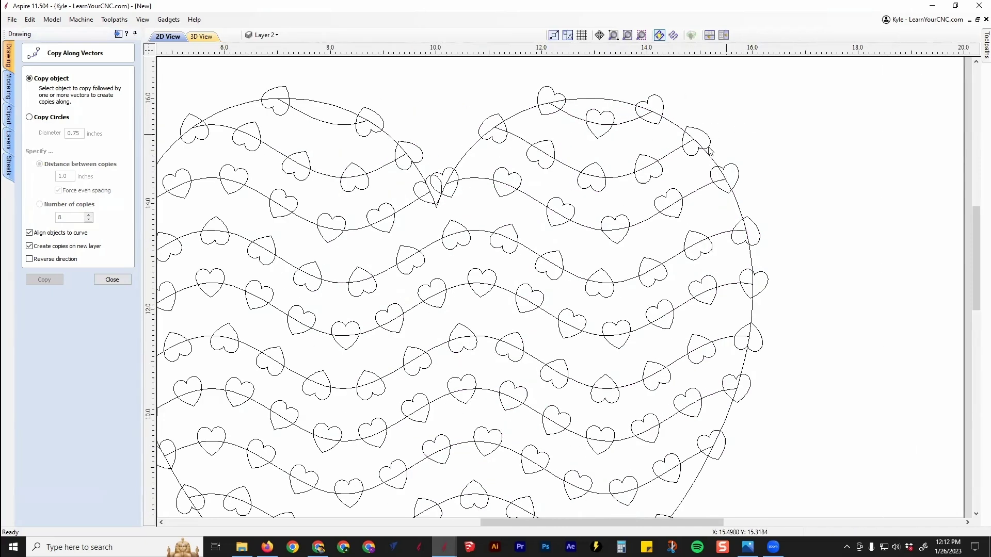
pyautogui.click(708, 140)
pyautogui.click(734, 165)
pyautogui.scroll(-2, 760, 175)
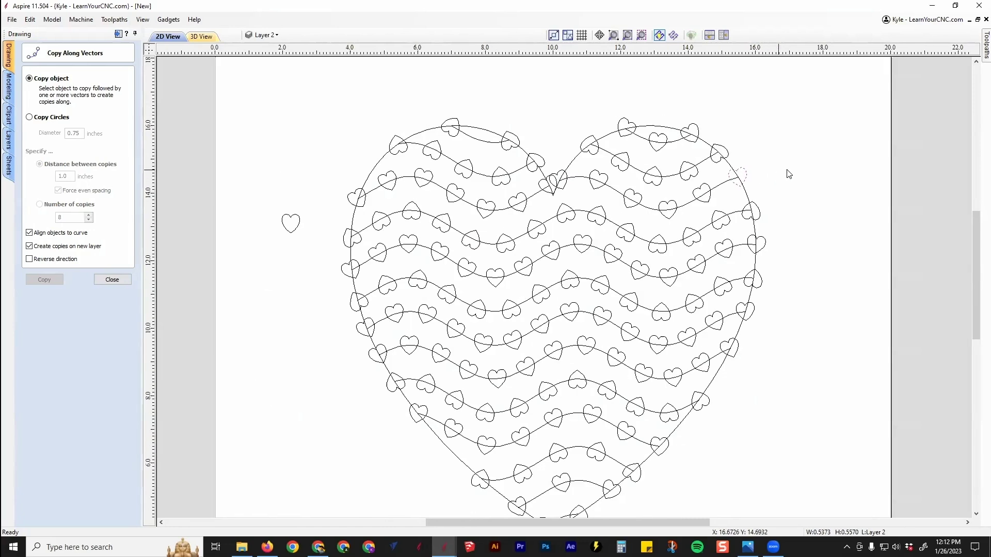
pyautogui.click(781, 202)
pyautogui.moveTo(781, 202)
pyautogui.mouseDown(button='middle')
pyautogui.moveTo(785, 144)
pyautogui.moveTo(763, 148)
pyautogui.mouseUp(button='middle')
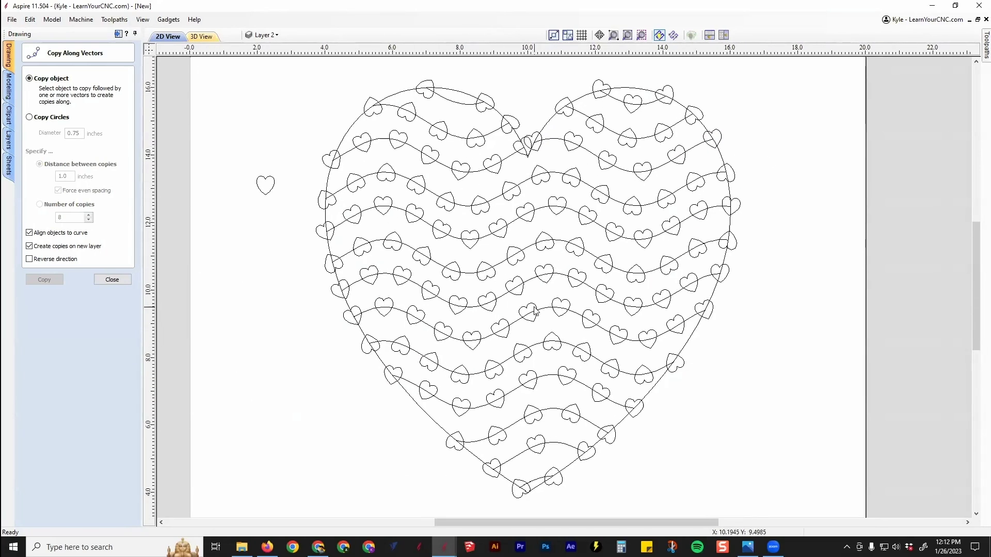
pyautogui.scroll(2, 350, 212)
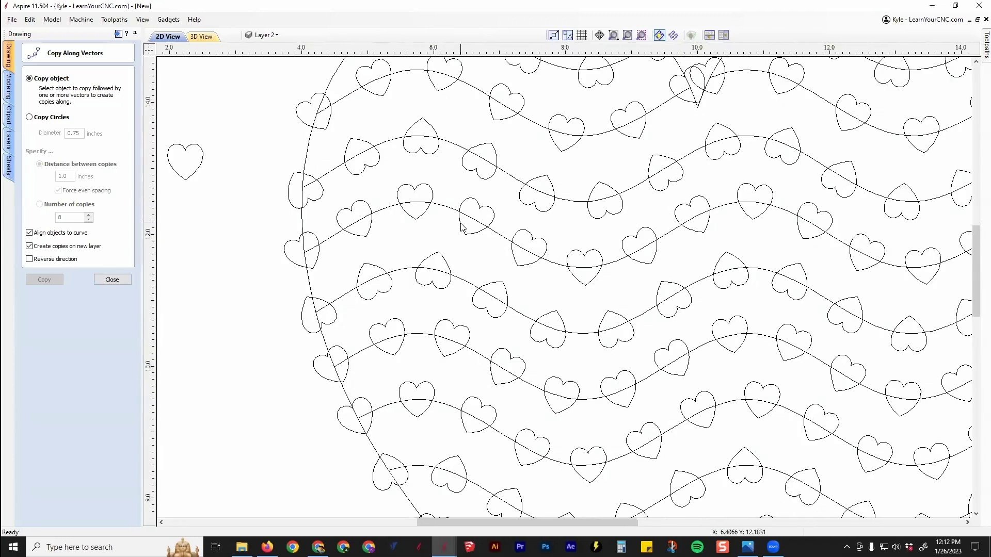
pyautogui.scroll(-1, 856, 277)
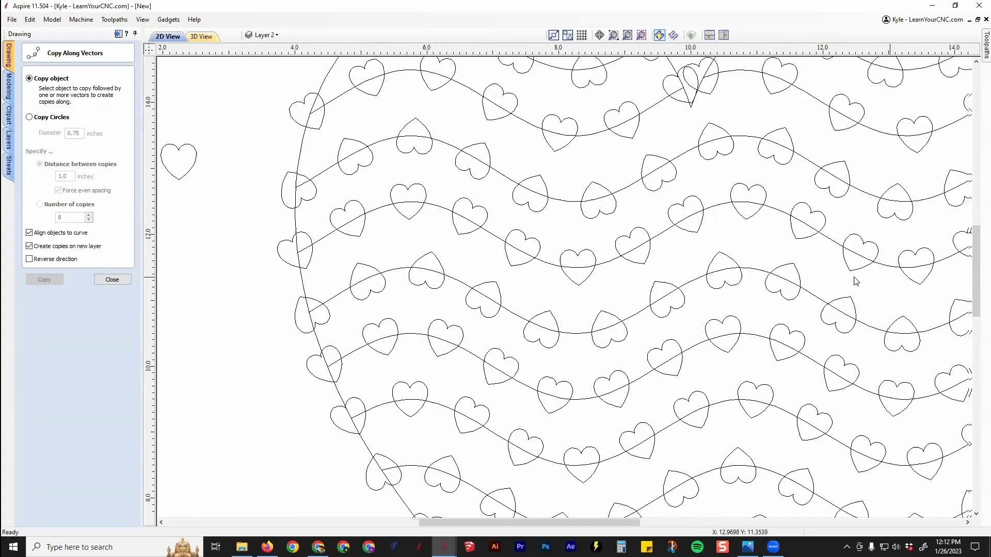
pyautogui.moveTo(856, 277); pyautogui.dragTo(707, 250, button='middle')
pyautogui.scroll(-2, 707, 248)
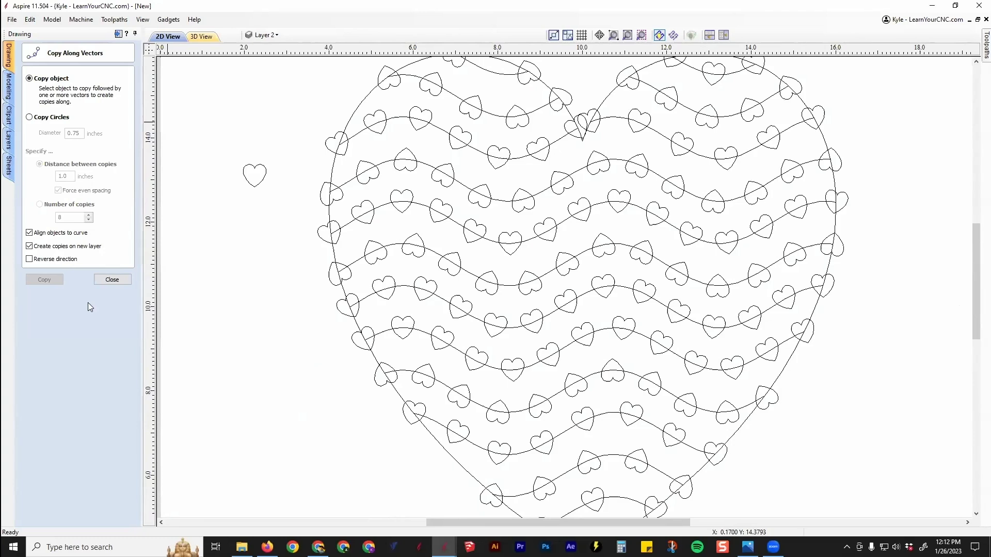
# Step: Undo Copy Along Vectors from the Edit menu to remove the copied hearts
pyautogui.click(29, 19)
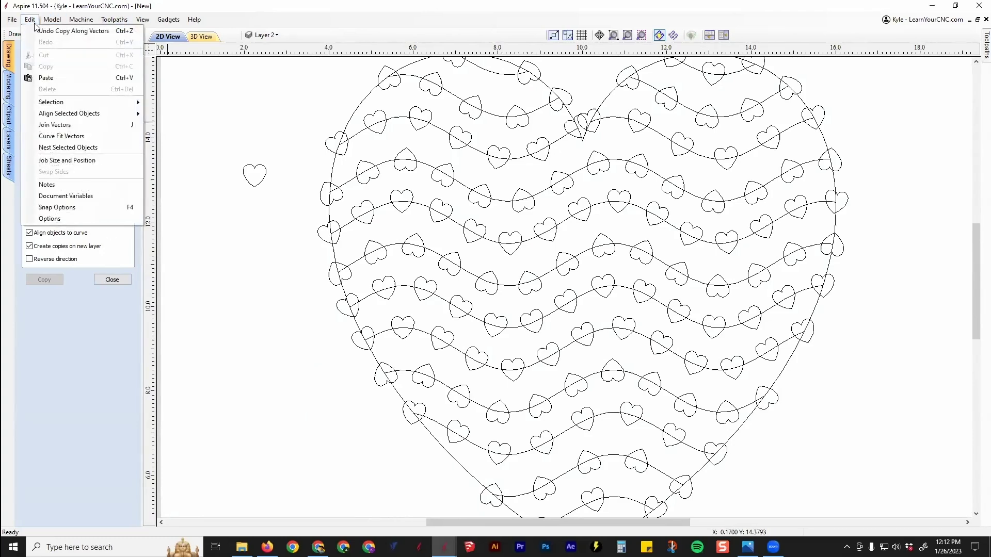
pyautogui.click(38, 32)
pyautogui.scroll(-1, 335, 217)
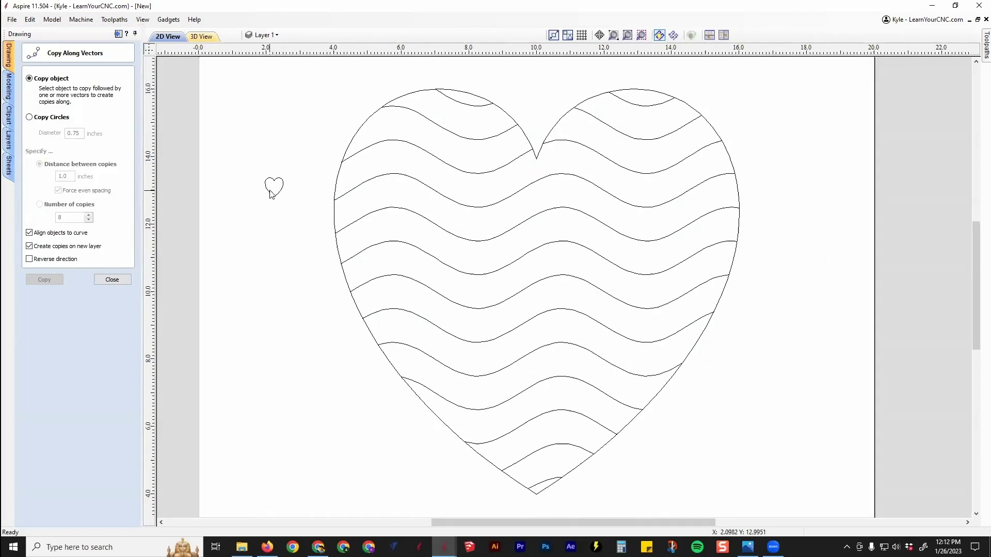
pyautogui.click(279, 186)
pyautogui.keyDown('shift'); pyautogui.click(455, 205); pyautogui.keyUp('shift')
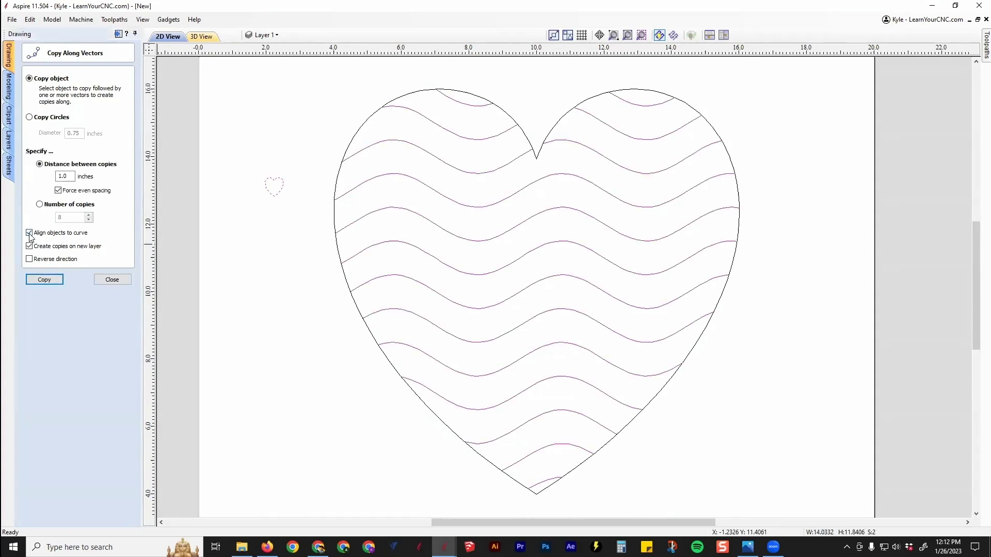
pyautogui.click(45, 280)
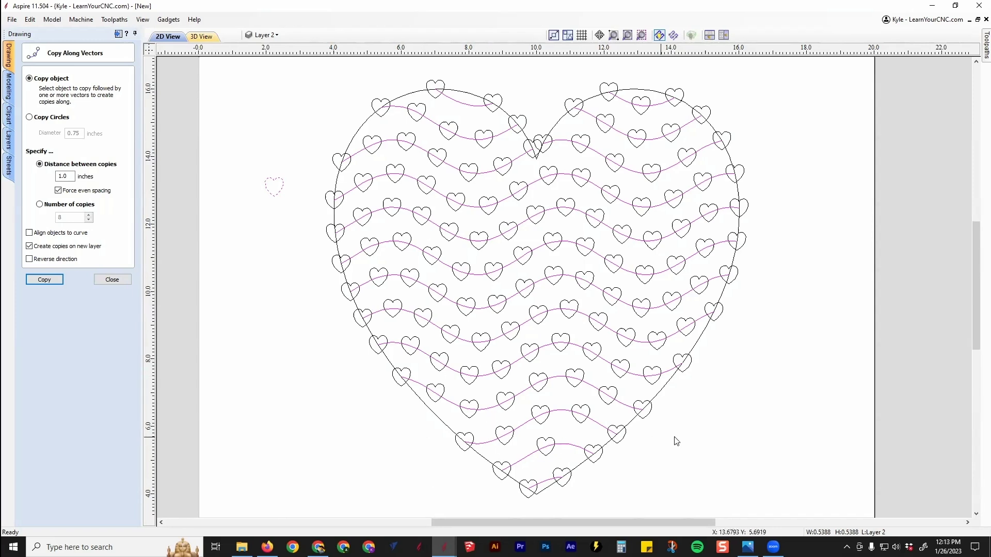
pyautogui.click(418, 272)
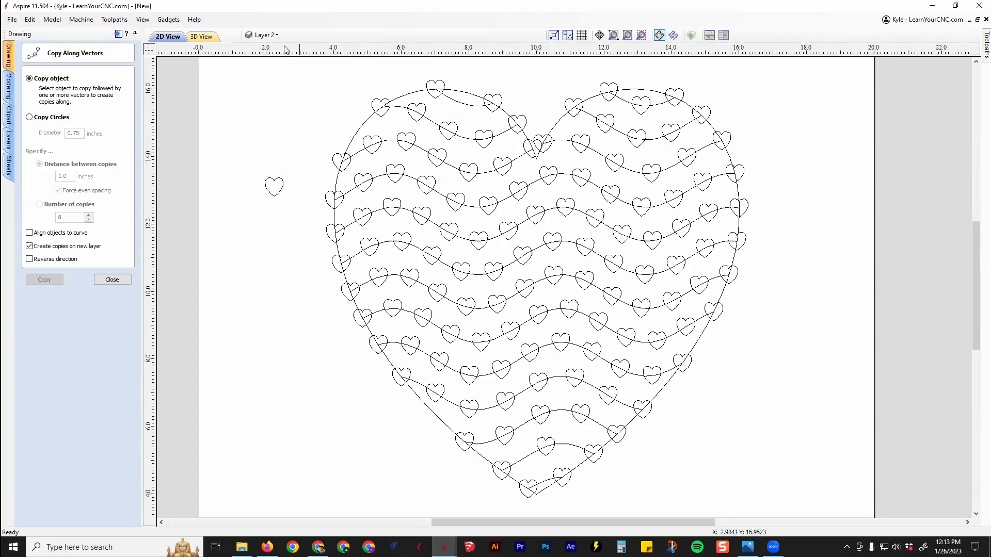
pyautogui.click(265, 35)
pyautogui.click(262, 73)
pyautogui.click(263, 73)
pyautogui.click(262, 74)
pyautogui.click(262, 73)
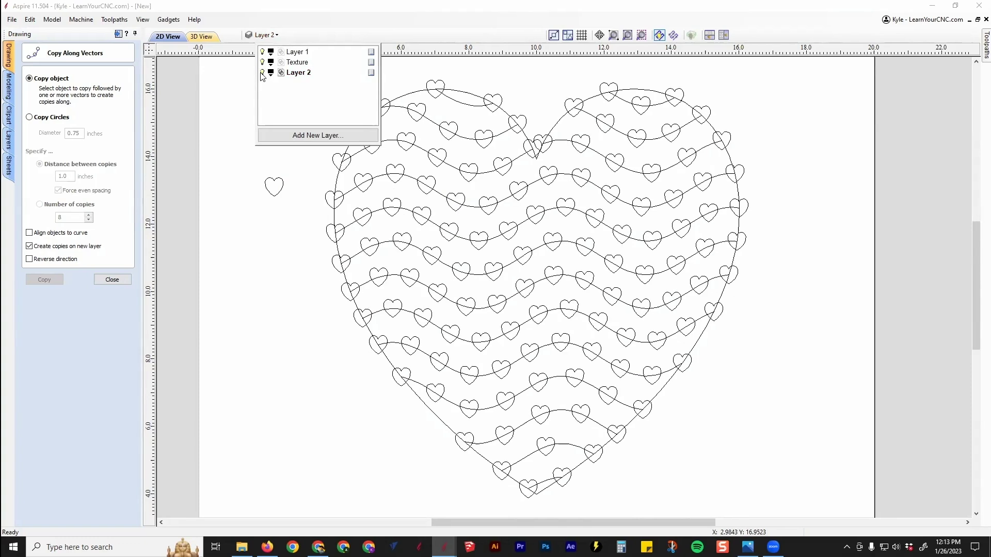
pyautogui.click(262, 73)
pyautogui.click(262, 73)
pyautogui.click(262, 73)
pyautogui.click(262, 74)
pyautogui.click(262, 62)
pyautogui.scroll(-1, 491, 264)
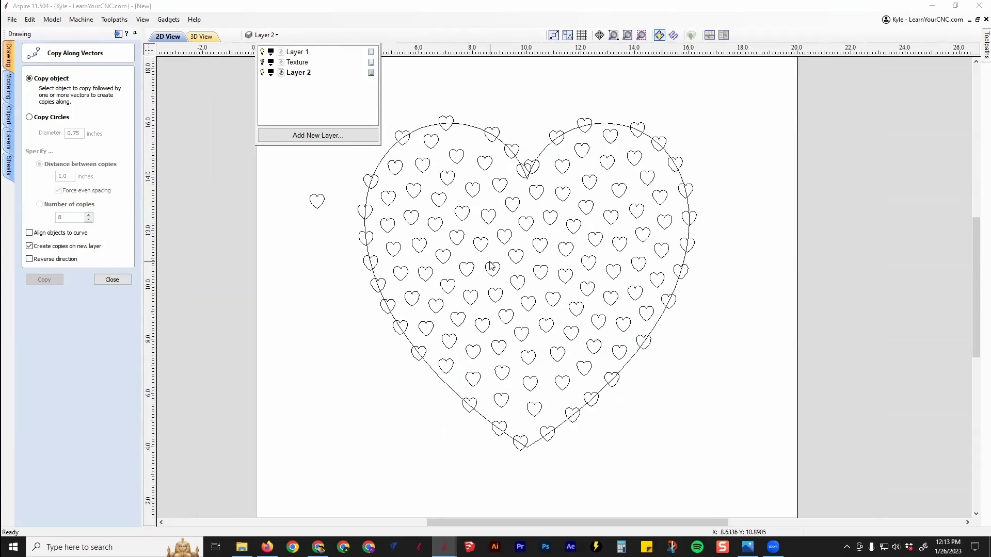
pyautogui.click(30, 19)
pyautogui.click(42, 33)
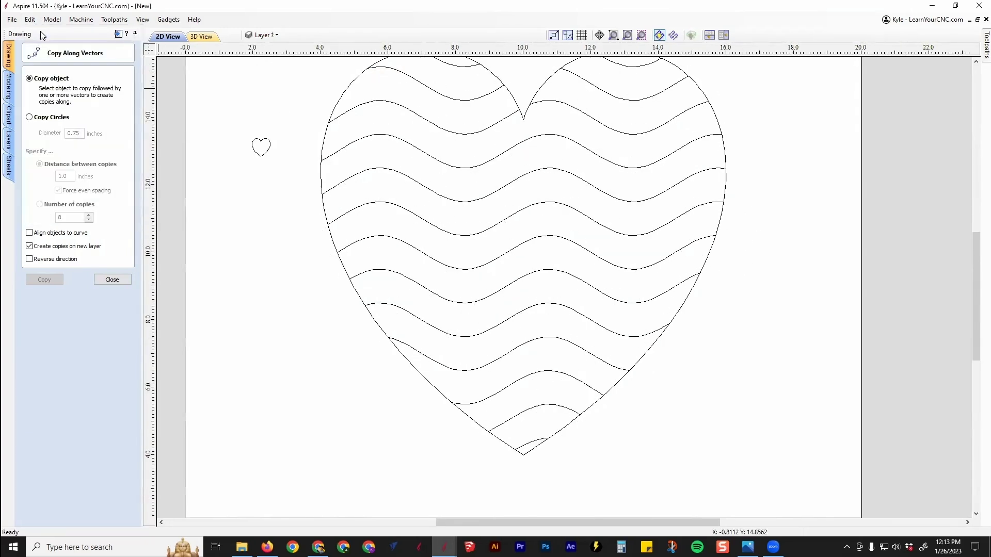
# Step: Enable Align objects to curve, reselect the small heart and wavy lines, and close without copying
pyautogui.click(39, 237)
pyautogui.click(259, 145)
pyautogui.keyDown('shift'); pyautogui.click(528, 209); pyautogui.keyUp('shift')
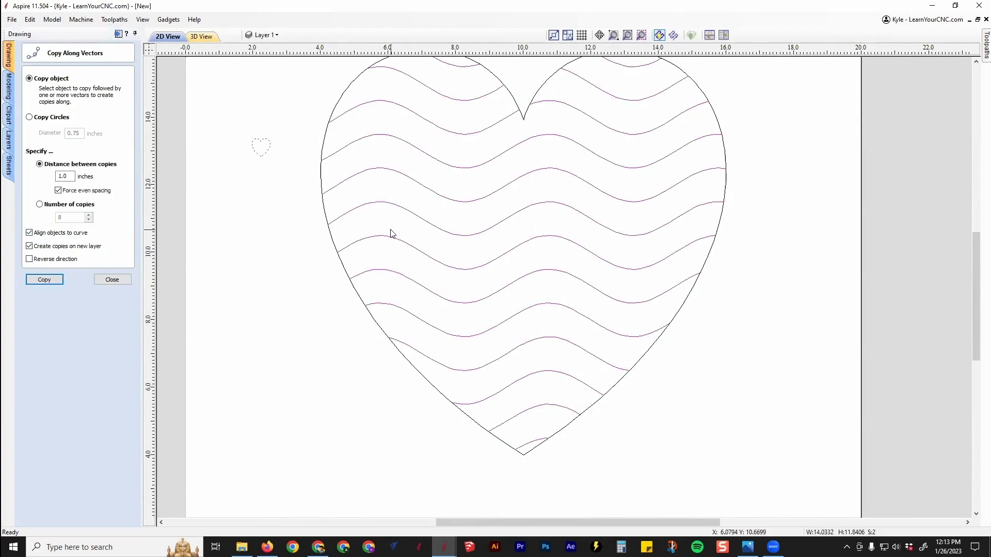
pyautogui.click(113, 280)
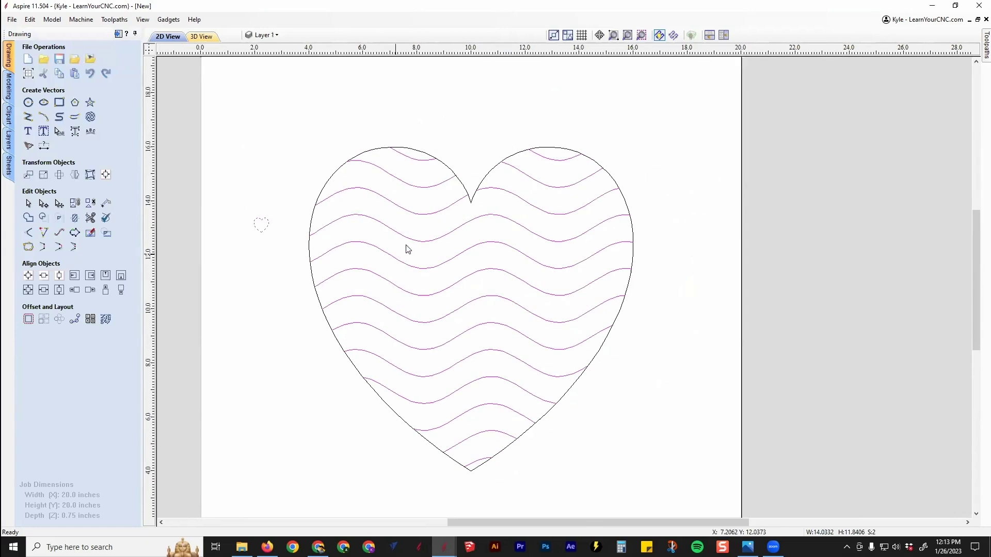
# Step: Offset the large heart outline outwards by 0.5 inches
pyautogui.click(449, 165)
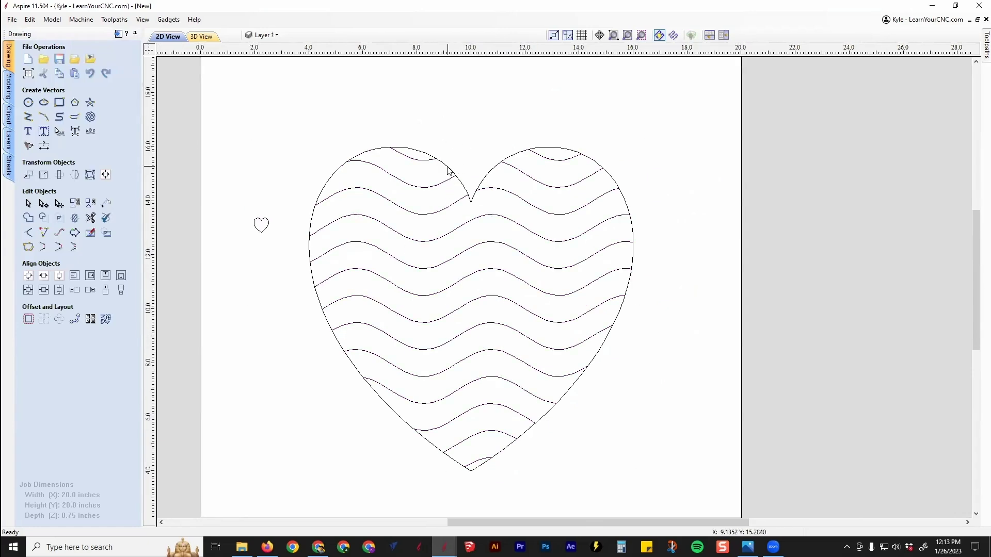
pyautogui.click(29, 320)
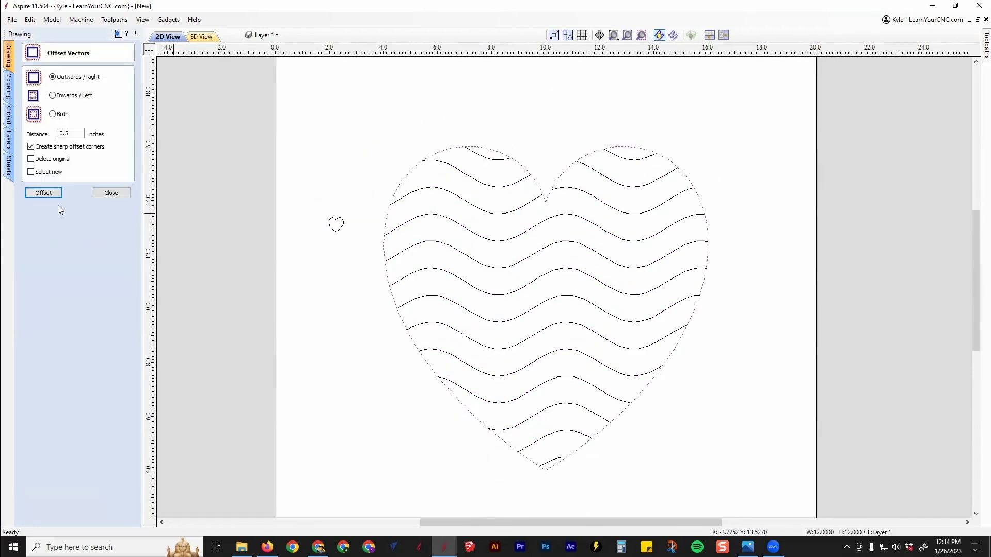
pyautogui.click(41, 194)
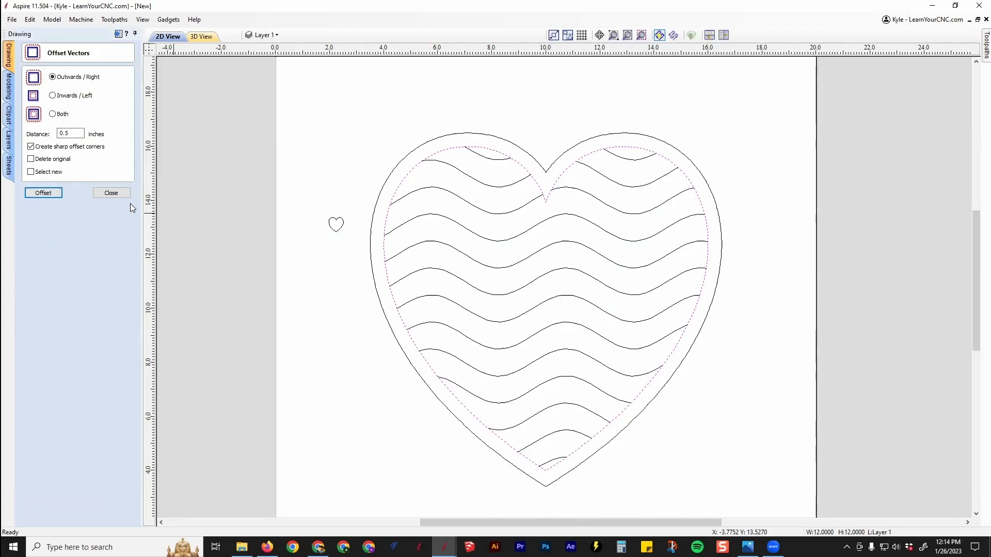
pyautogui.click(109, 193)
pyautogui.click(602, 117)
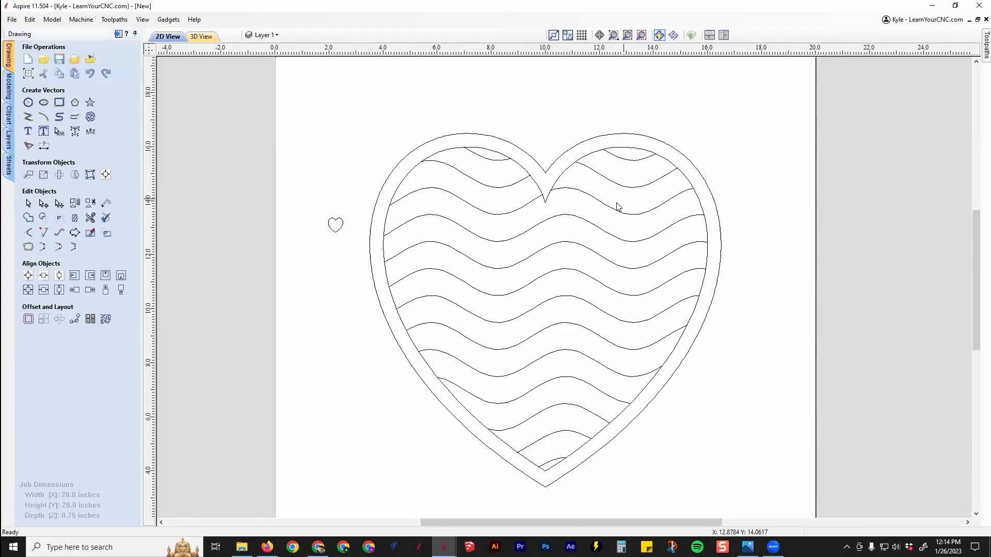
# Step: Copy the small heart along all the wavy lines, aligned to the curves
pyautogui.click(480, 208)
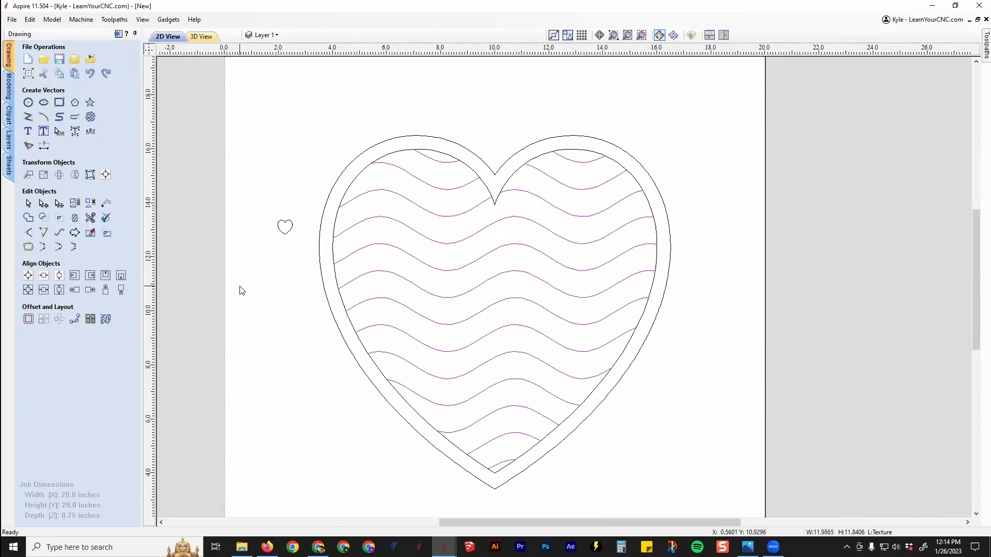
pyautogui.keyDown('shift'); pyautogui.click(285, 227); pyautogui.keyUp('shift')
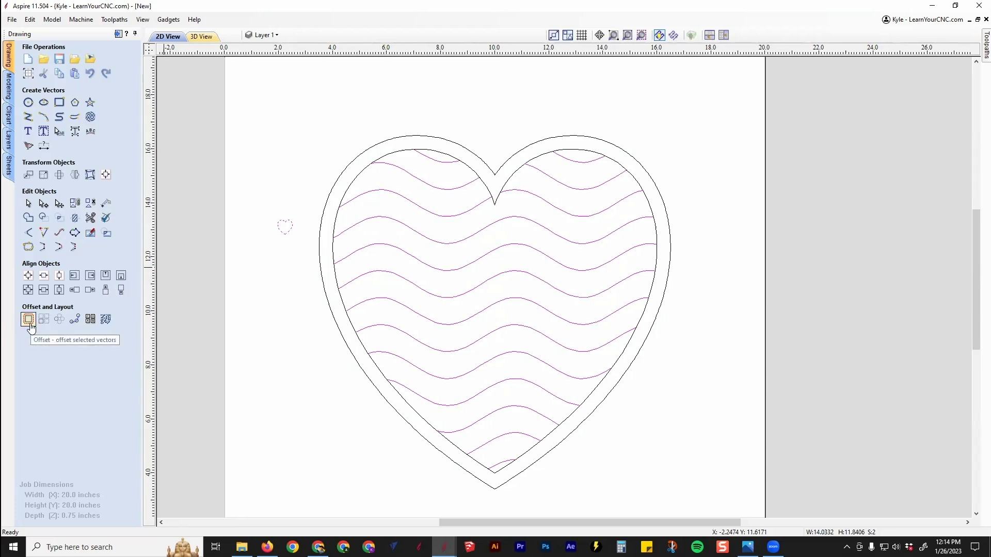
pyautogui.click(76, 320)
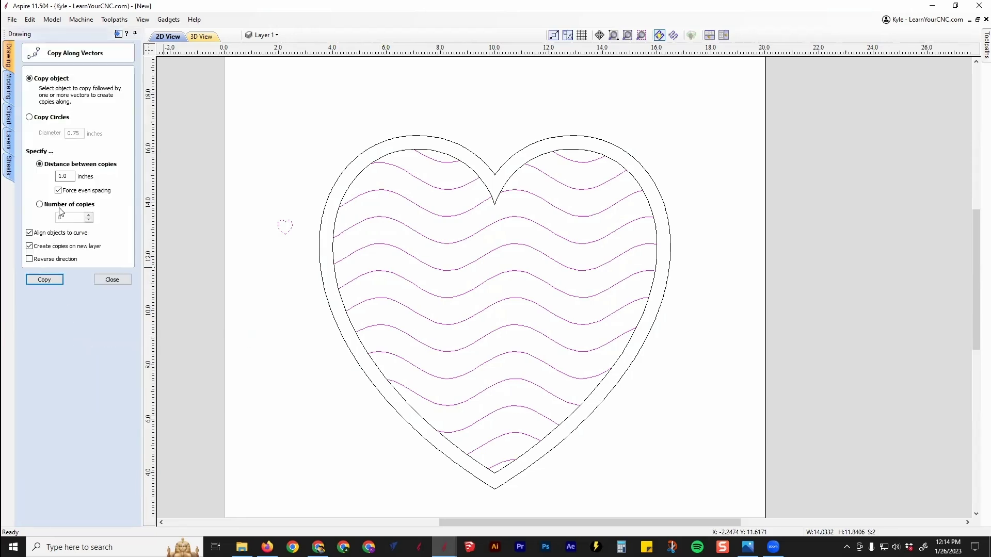
pyautogui.click(44, 283)
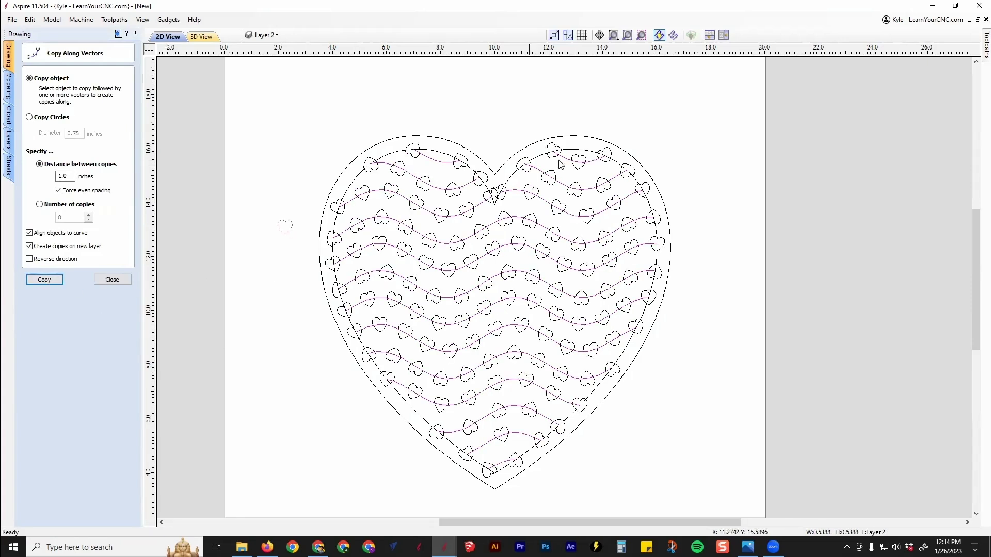
pyautogui.click(112, 280)
# Step: Delete the original inner heart outline
pyautogui.click(472, 173)
pyautogui.press('Delete')
pyautogui.click(266, 35)
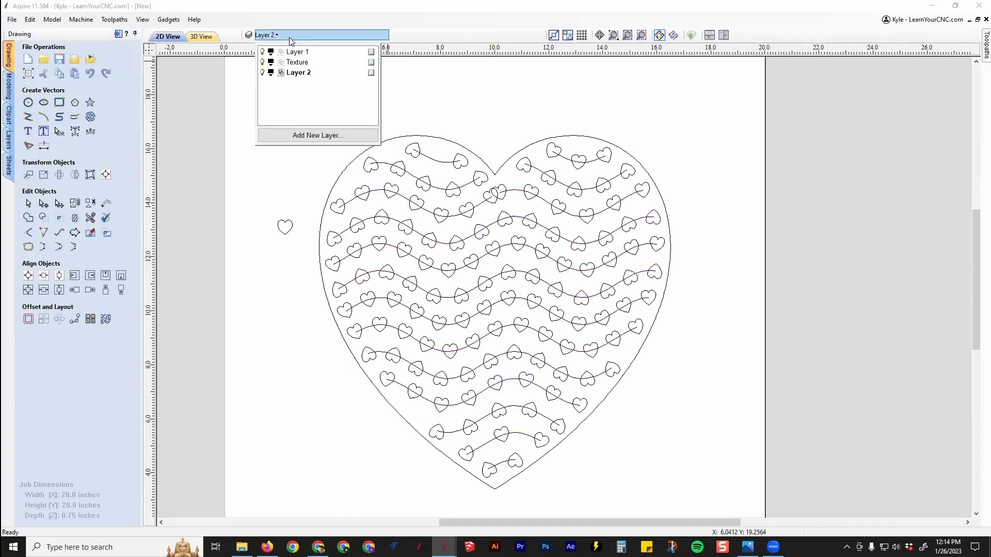
# Step: Hide the Texture layer's wavy lines and delete the overlapping small heart
pyautogui.click(267, 62)
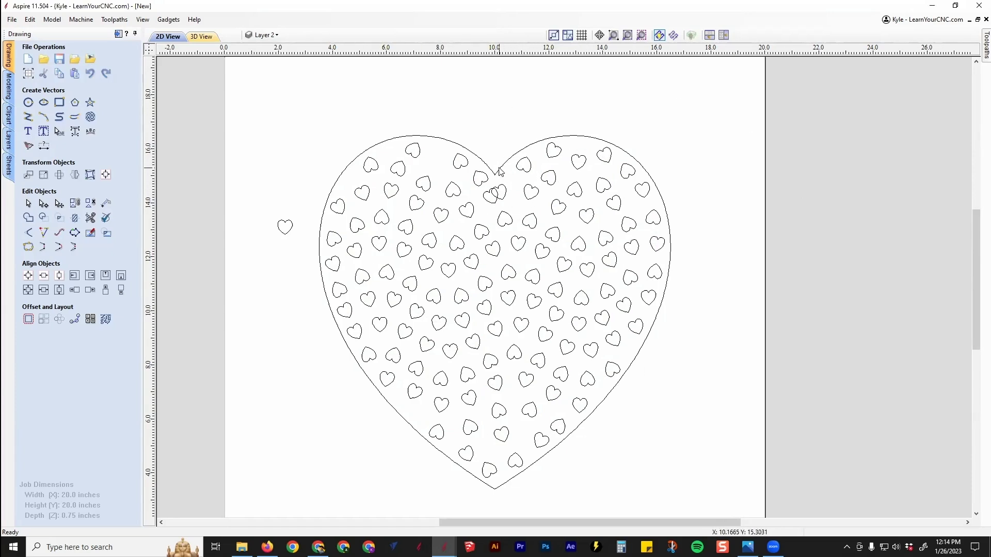
pyautogui.scroll(-1, 658, 215)
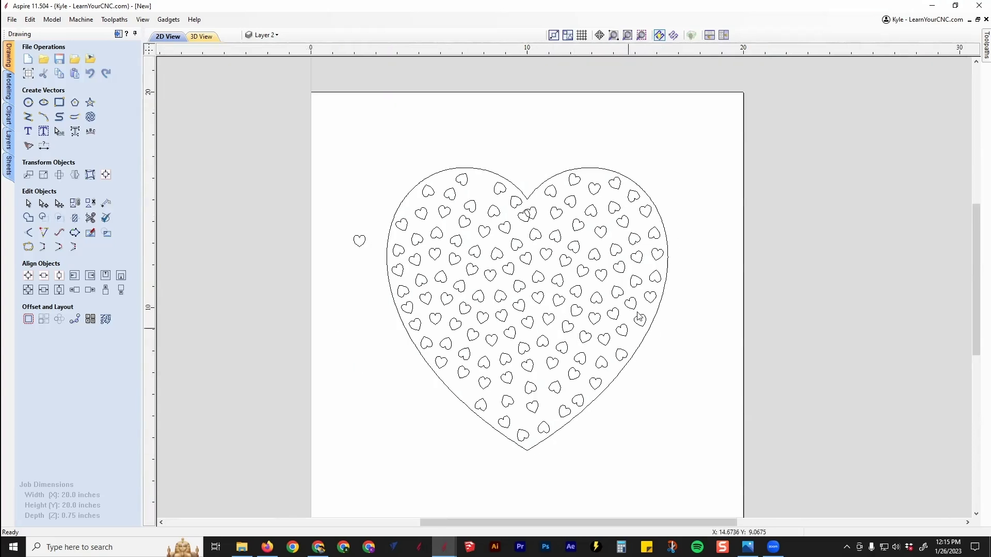
pyautogui.scroll(1, 663, 263)
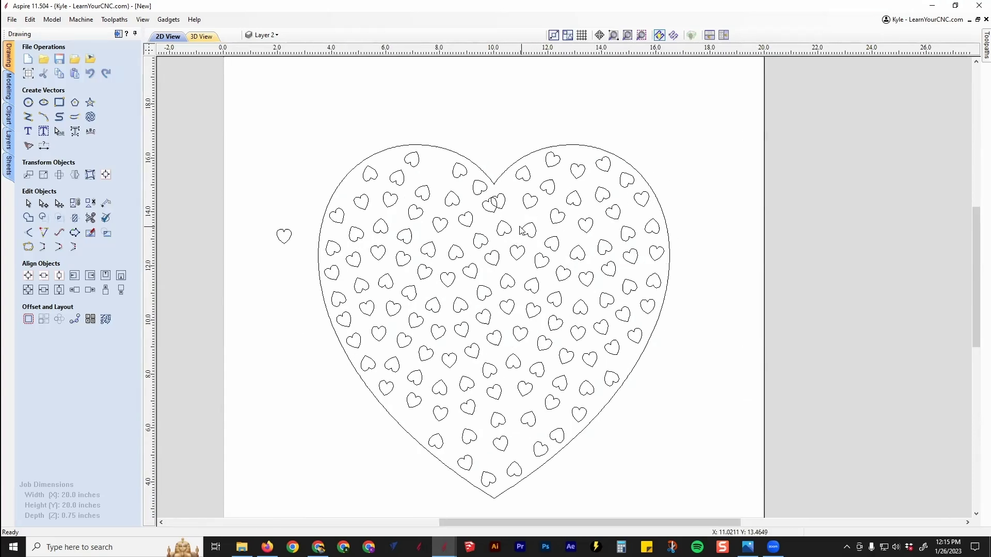
pyautogui.scroll(2, 530, 231)
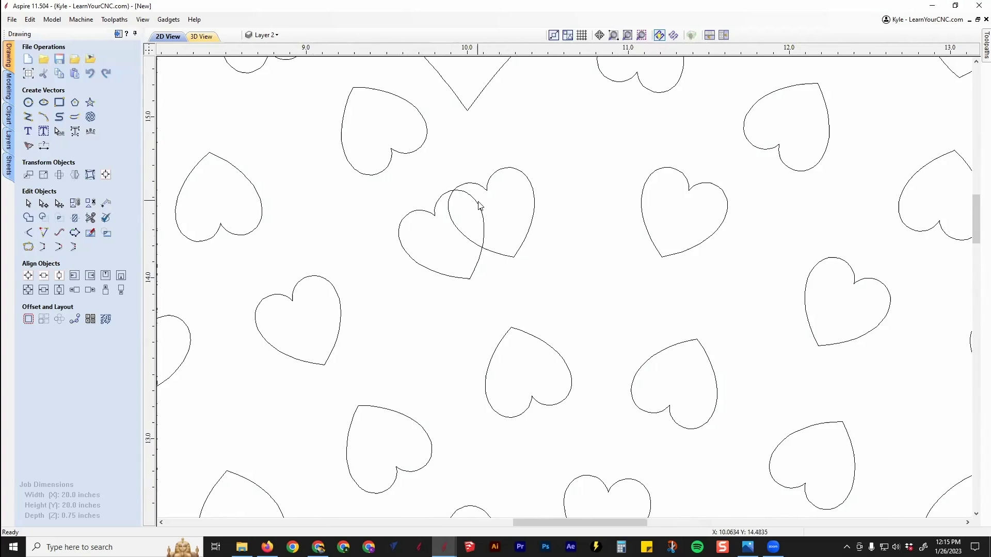
pyautogui.click(488, 191)
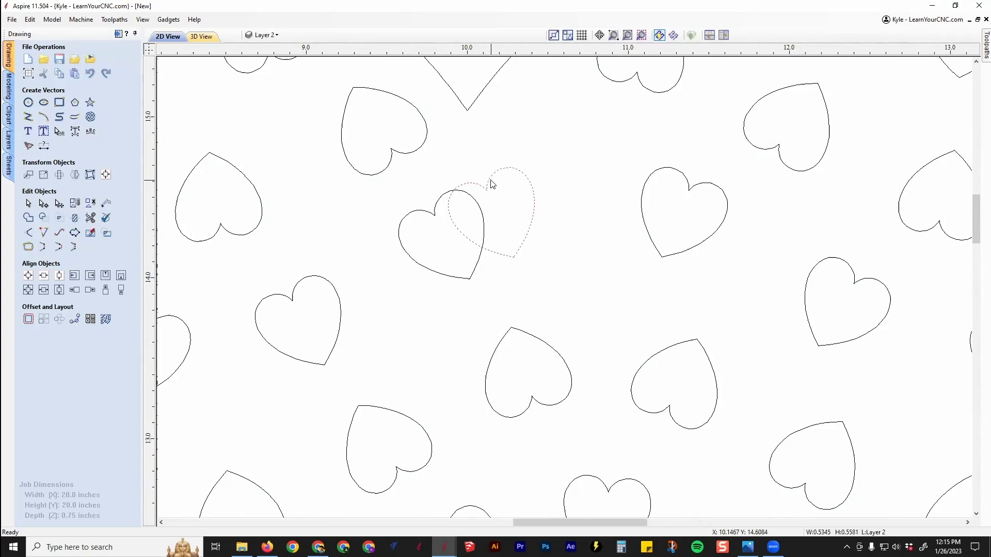
pyautogui.press('Delete')
# Step: Nudge another small heart slightly to the right, then deselect it
pyautogui.scroll(-2, 485, 201)
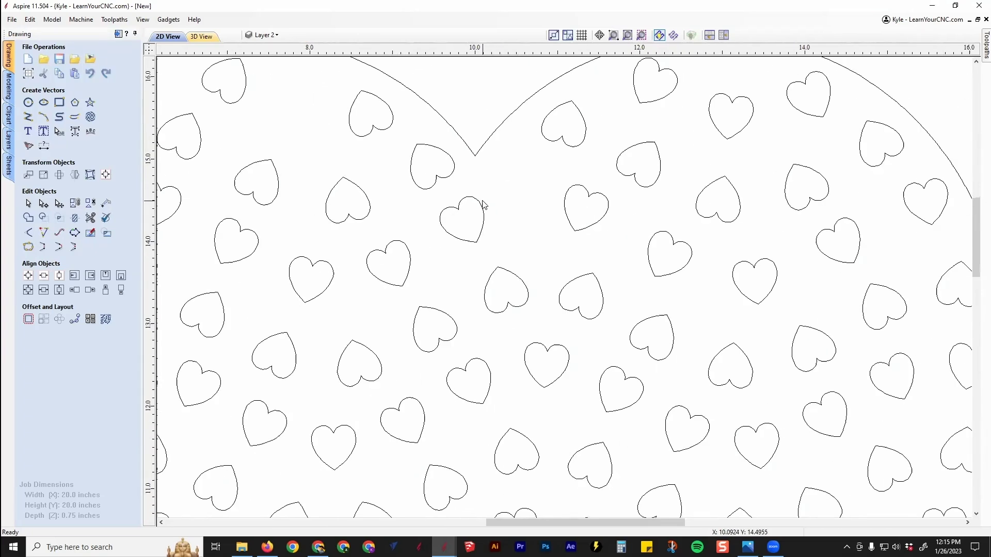
pyautogui.click(481, 211)
pyautogui.moveTo(469, 221); pyautogui.dragTo(491, 213)
pyautogui.click(513, 166)
pyautogui.scroll(-4, 513, 165)
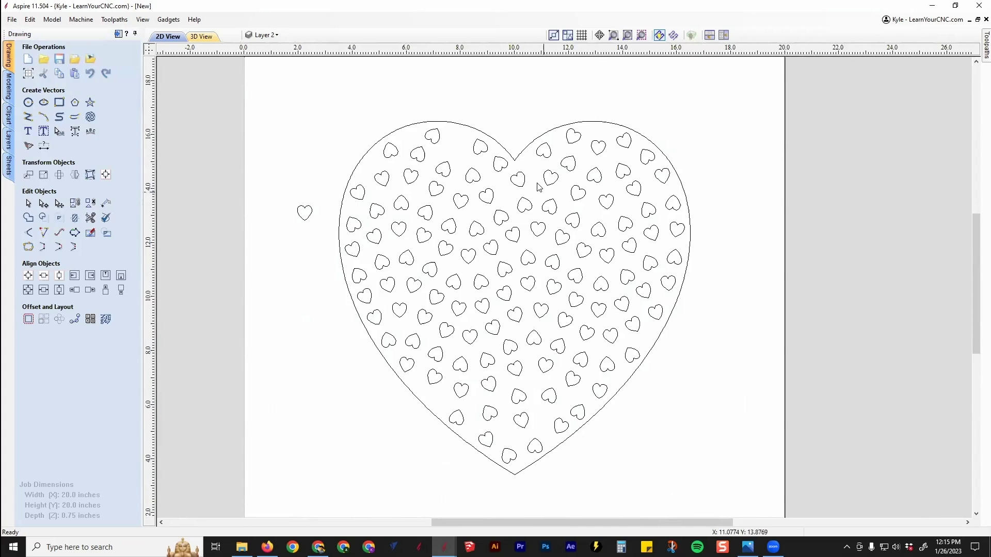
# Step: Start a V-Carve/Engraving toolpath and swap its tool to the V-Bit (90.0° - 1/4")
pyautogui.click(119, 35)
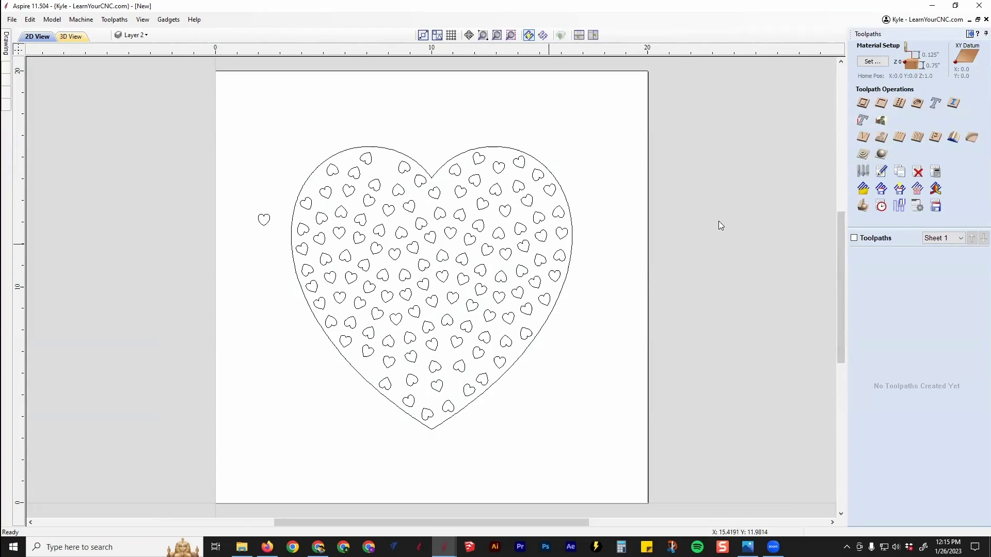
pyautogui.click(864, 138)
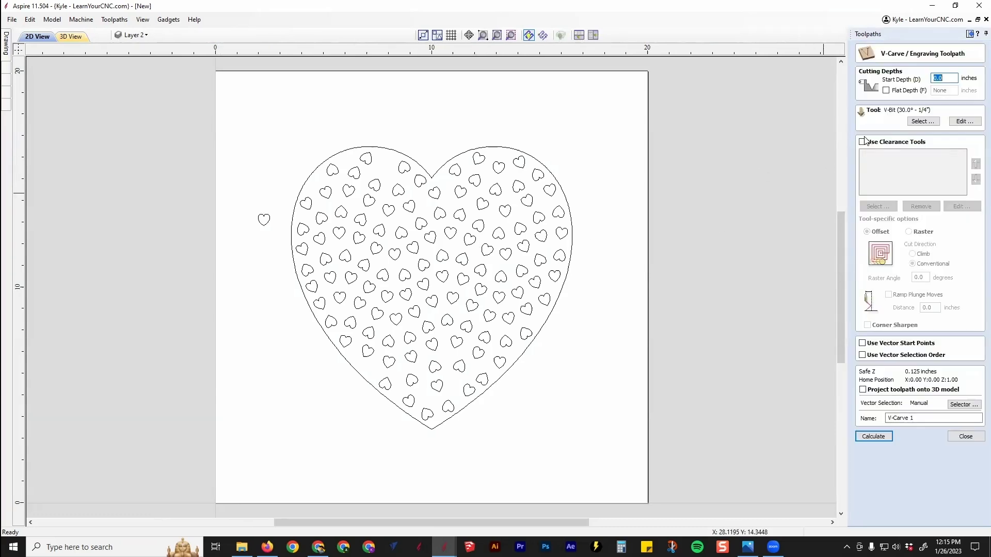
pyautogui.click(921, 123)
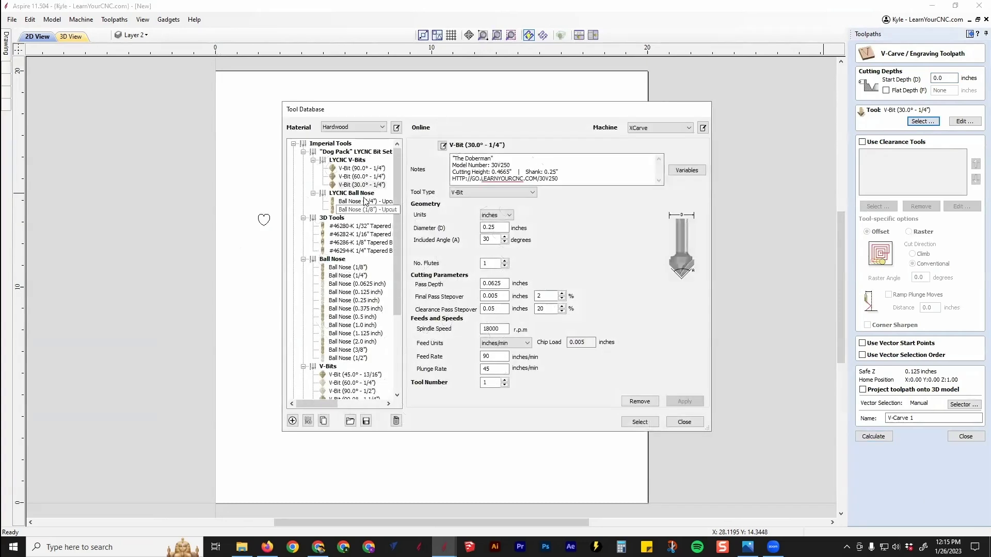
pyautogui.click(361, 168)
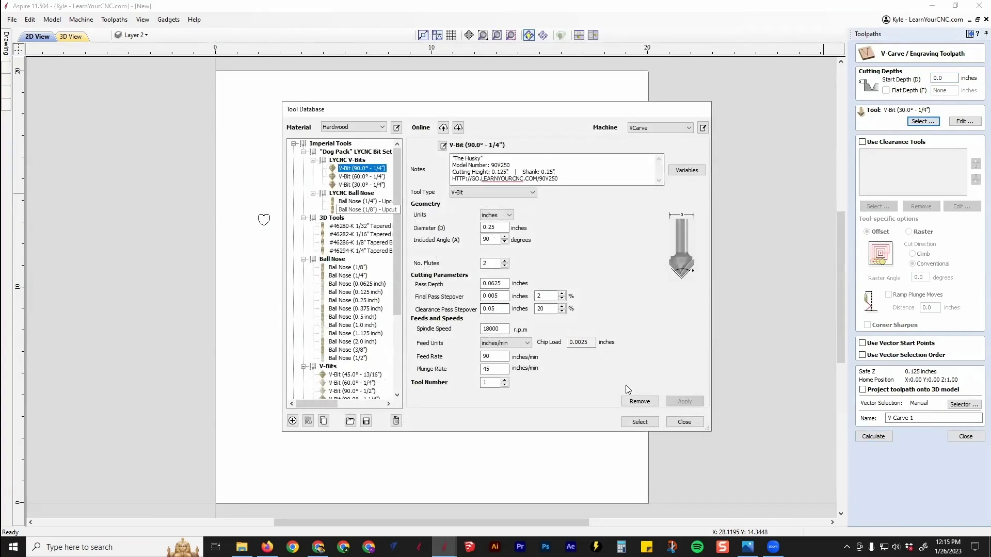
pyautogui.click(636, 426)
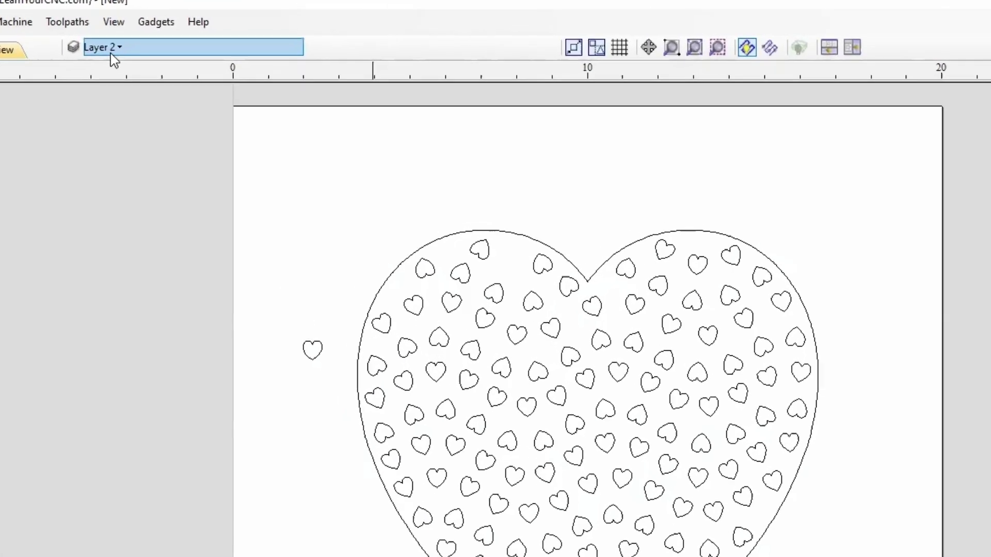
pyautogui.click(137, 35)
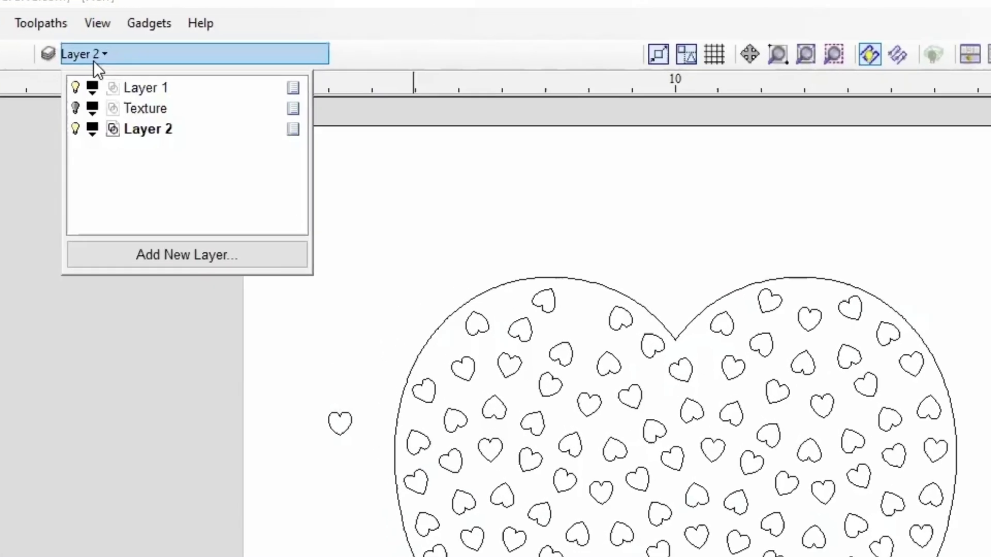
# Step: Select all Layer 2 heart vectors, calculate the V-Carve toolpath and preview its carving
pyautogui.rightClick(112, 129)
pyautogui.click(161, 364)
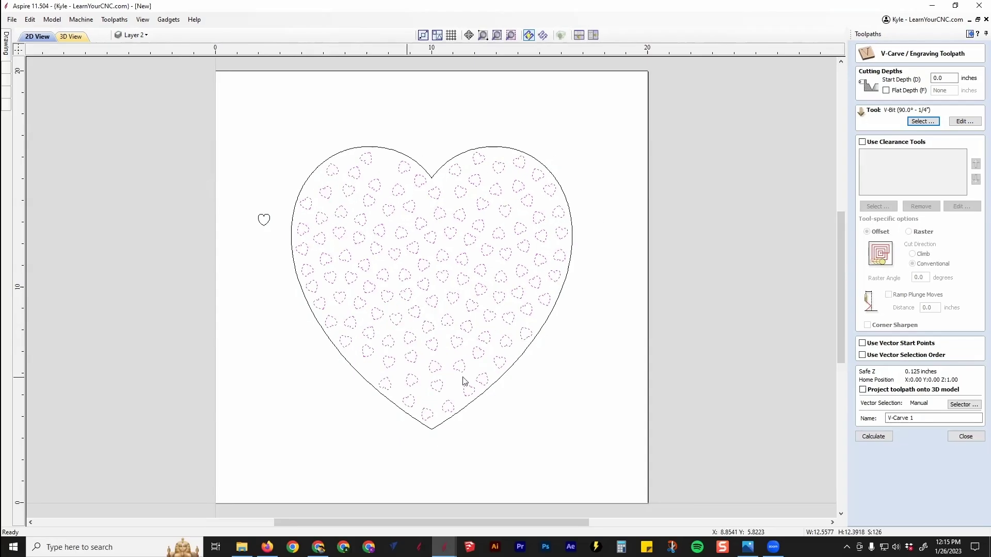
pyautogui.click(884, 437)
pyautogui.click(913, 169)
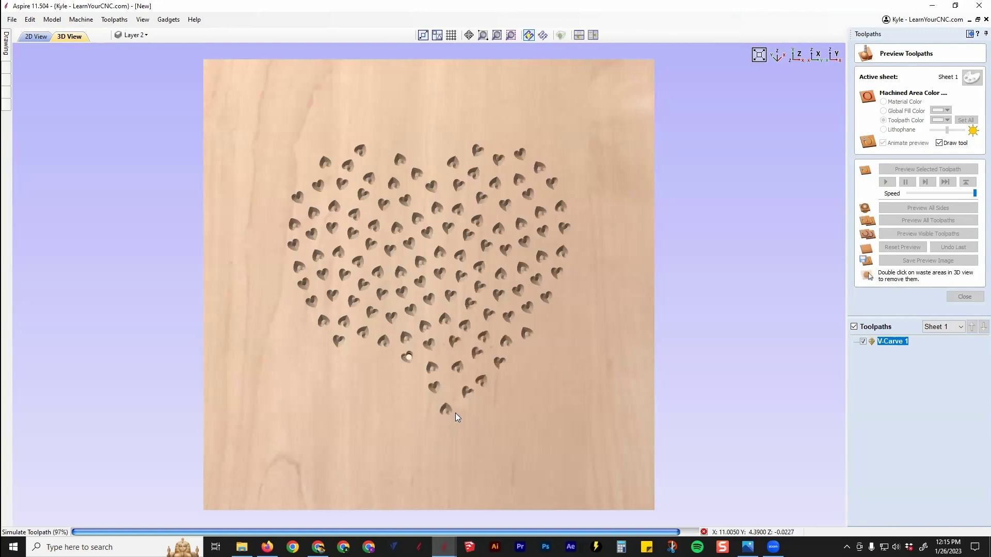
# Step: Orbit and zoom around the carved hearts, then reset the carving preview
pyautogui.moveTo(456, 425); pyautogui.dragTo(547, 279)
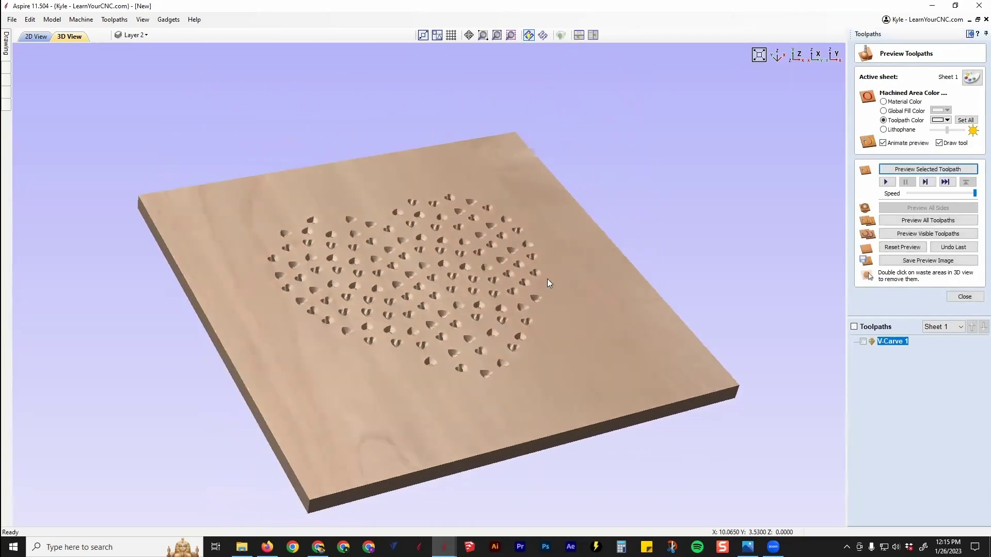
pyautogui.scroll(6, 478, 308)
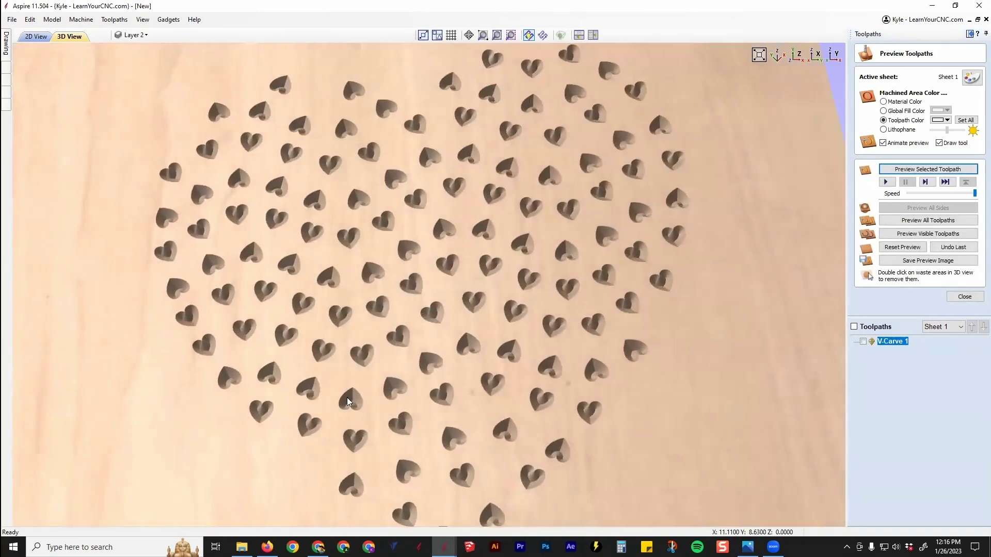
pyautogui.moveTo(347, 398); pyautogui.dragTo(416, 369)
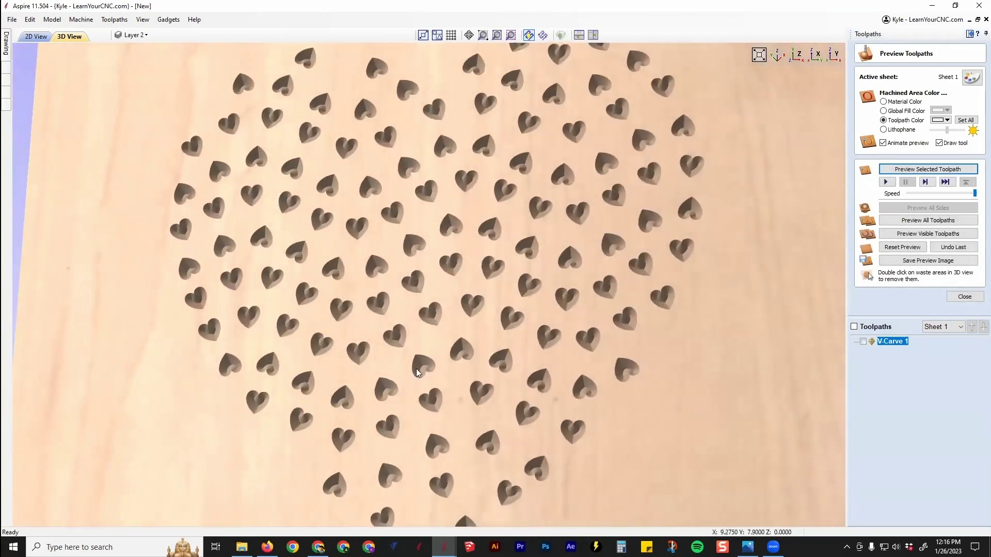
pyautogui.scroll(-6, 476, 359)
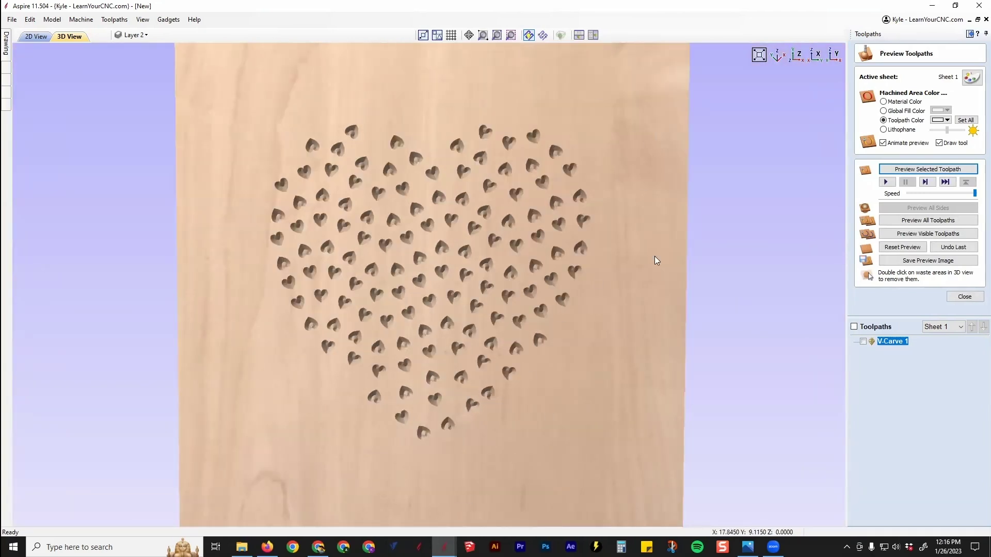
pyautogui.moveTo(463, 423); pyautogui.dragTo(537, 382)
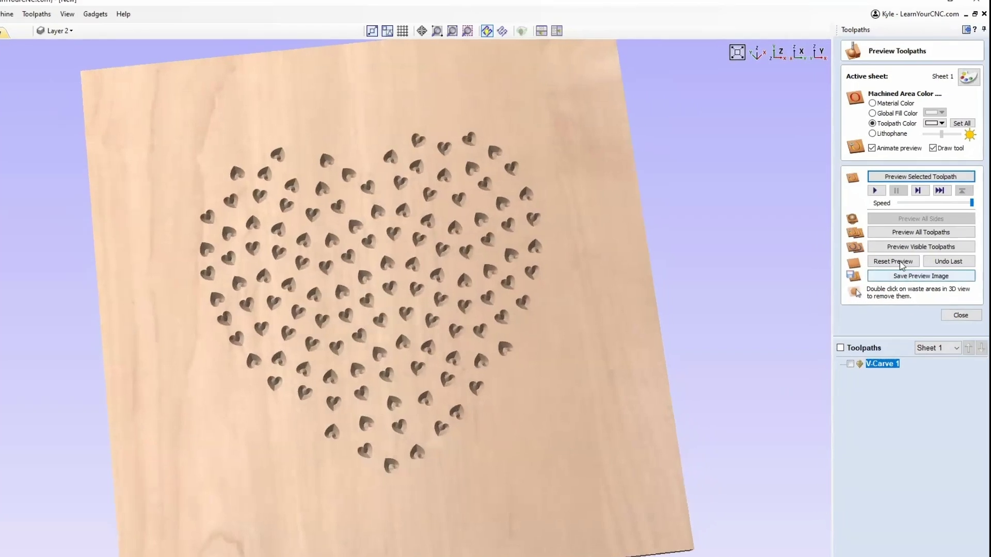
pyautogui.click(906, 247)
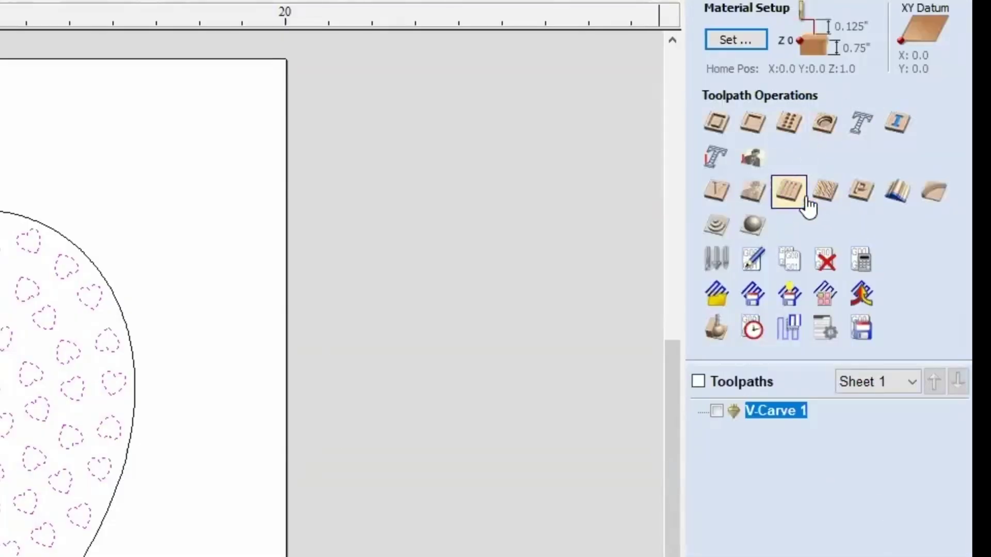
# Step: Create a Texture toolpath patterned on the selected hearts, ramping, 0.0625" max and 0.0031" min depth
pyautogui.click(824, 200)
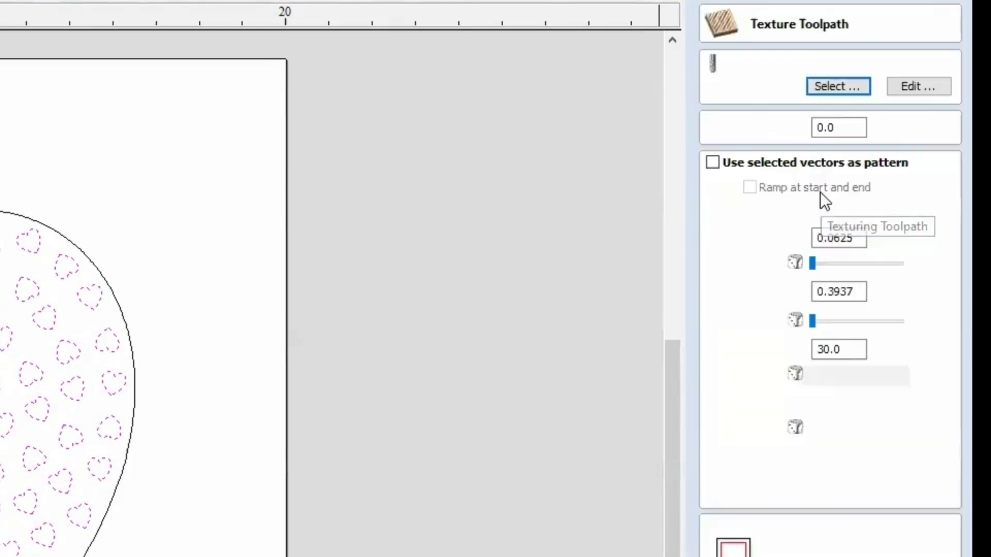
pyautogui.click(712, 163)
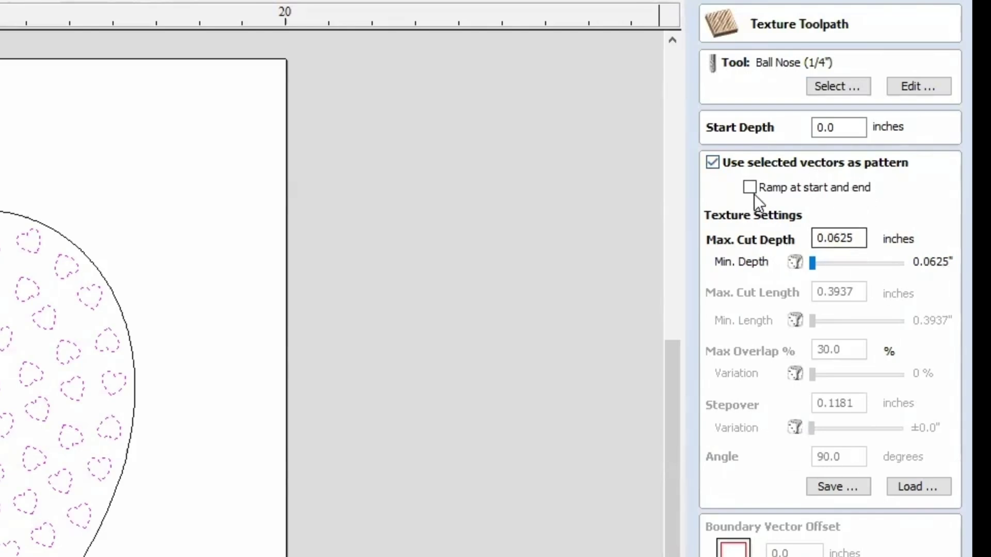
pyautogui.moveTo(860, 238); pyautogui.dragTo(779, 250)
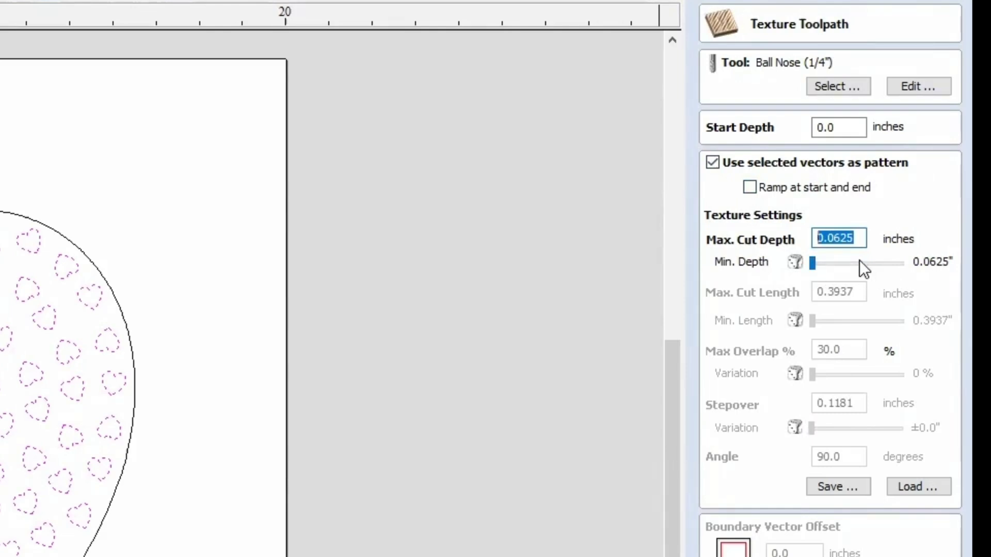
pyautogui.click(896, 187)
pyautogui.moveTo(811, 263); pyautogui.dragTo(915, 276)
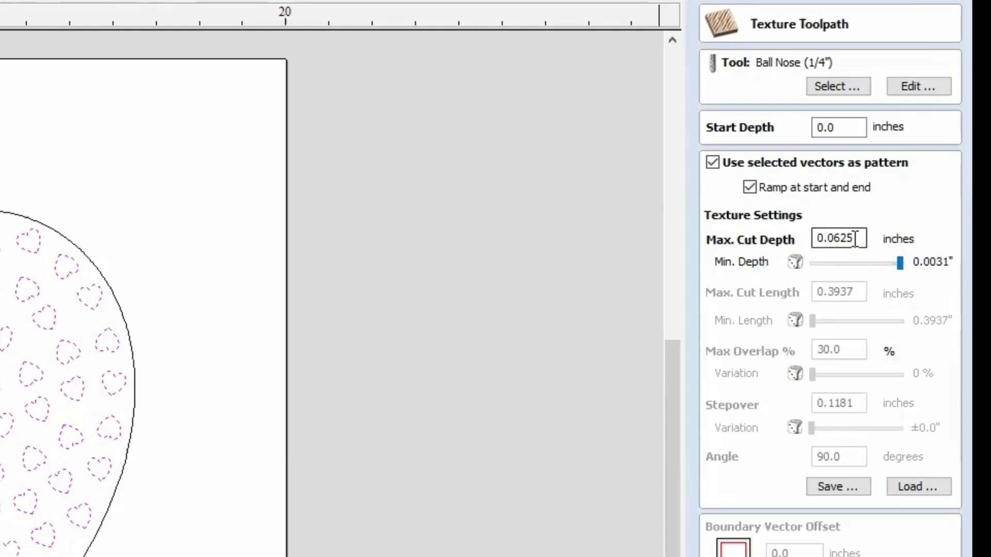
pyautogui.moveTo(834, 239); pyautogui.dragTo(881, 238)
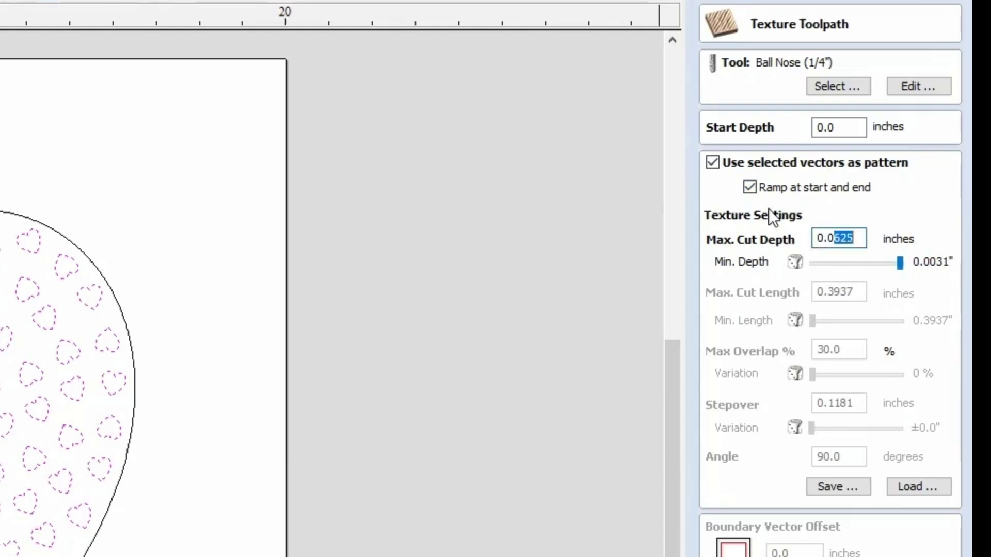
pyautogui.click(858, 238)
# Step: Assign the V-Bit (90.0° - 1/4") to the texture toolpath and calculate it
pyautogui.click(838, 87)
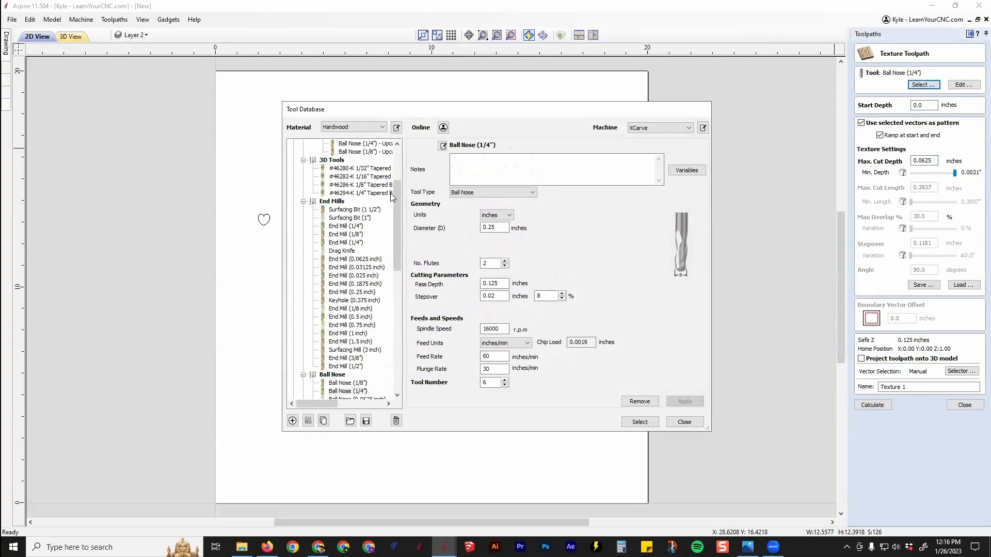
pyautogui.scroll(-9, 392, 195)
pyautogui.scroll(13, 391, 195)
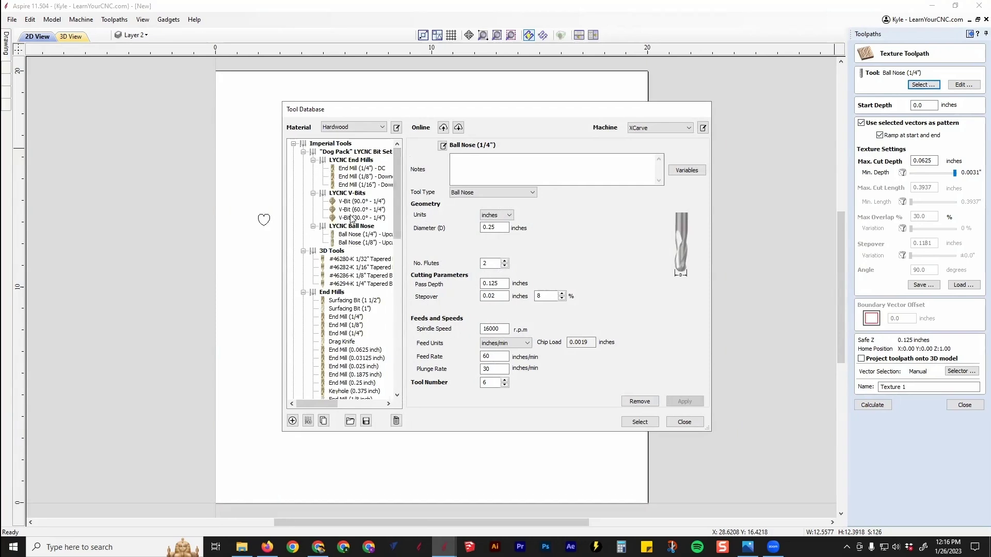
pyautogui.click(353, 203)
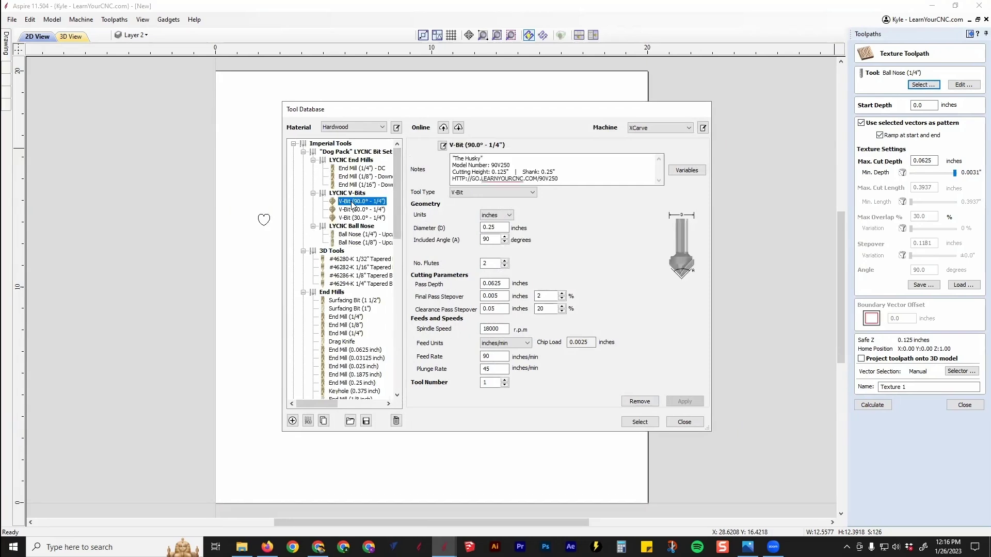
pyautogui.click(640, 422)
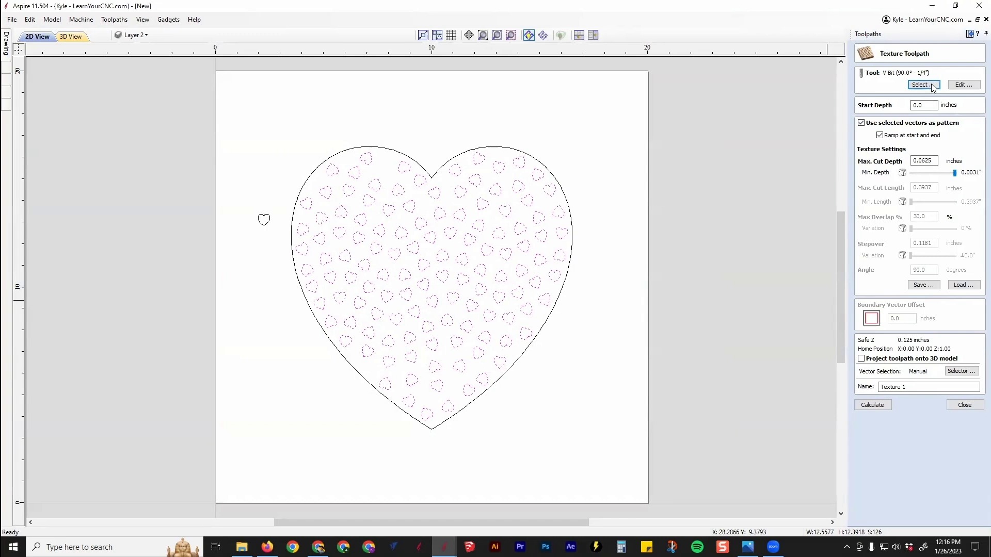
pyautogui.click(873, 405)
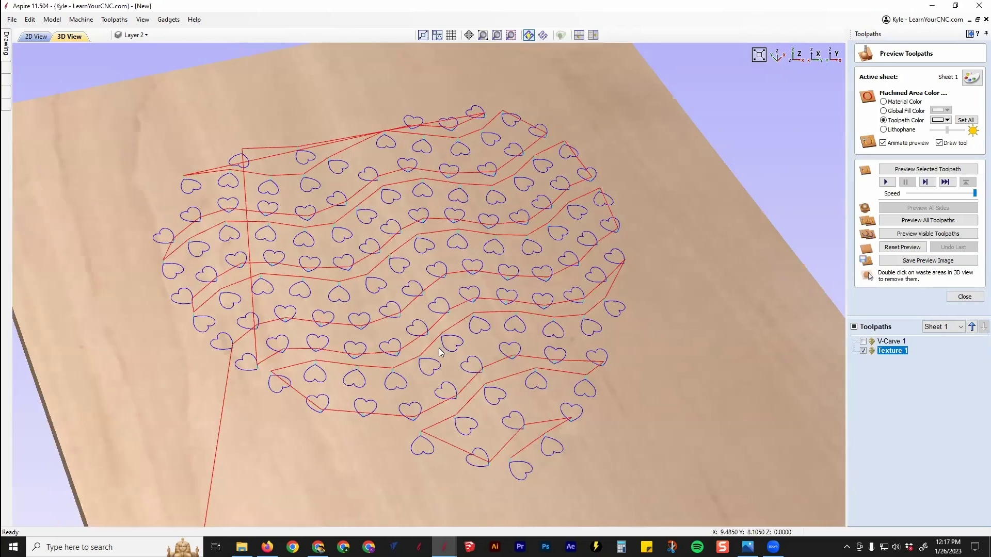
# Step: Preview the Texture 1 carving and view the textured board from above
pyautogui.scroll(3, 516, 392)
pyautogui.moveTo(482, 404)
pyautogui.mouseDown()
pyautogui.moveTo(523, 302)
pyautogui.moveTo(464, 403)
pyautogui.mouseUp()
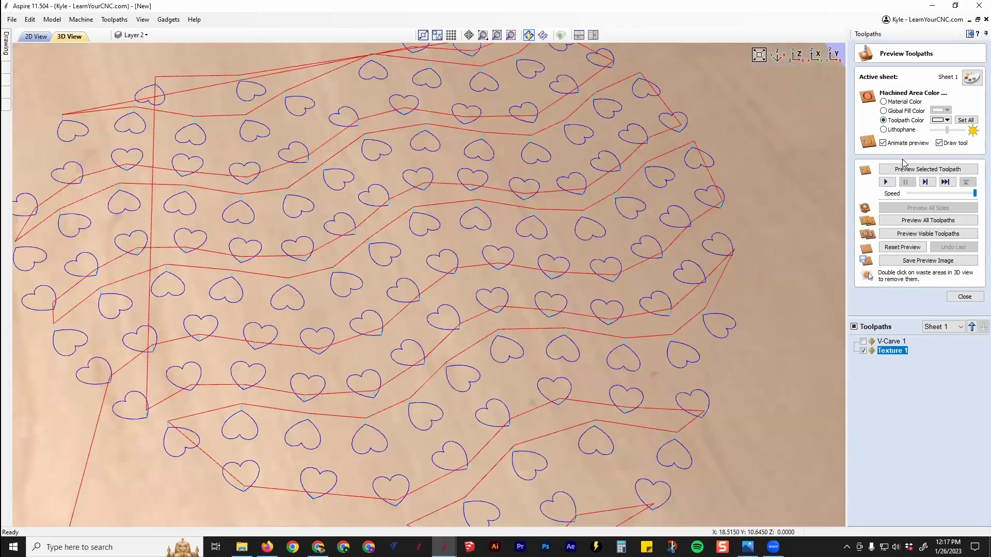
pyautogui.click(907, 171)
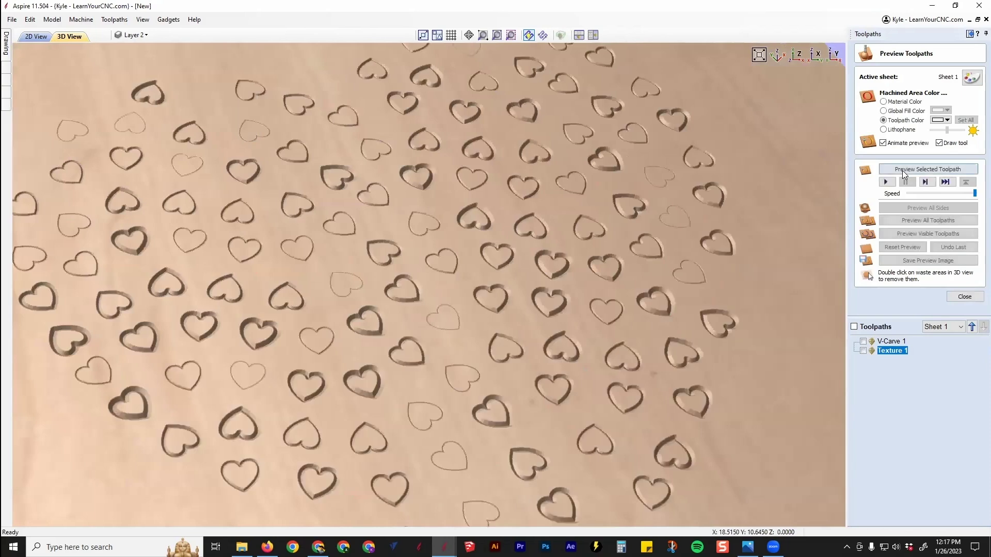
pyautogui.moveTo(561, 274); pyautogui.dragTo(322, 326)
pyautogui.scroll(-3, 322, 323)
# Step: Switch to the modelling tools and tile the 2D and 3D views side by side
pyautogui.moveTo(514, 305); pyautogui.dragTo(418, 340)
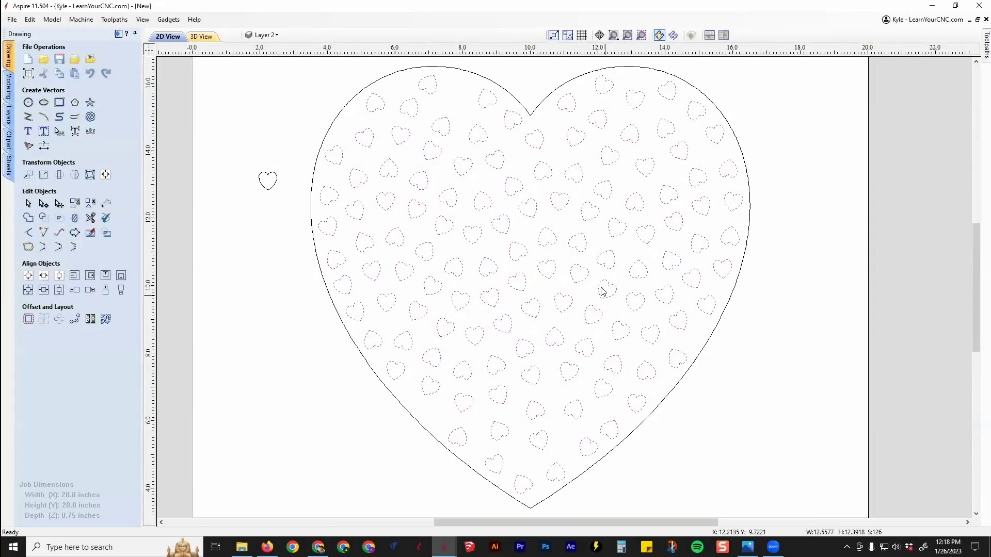
pyautogui.scroll(-1, 585, 262)
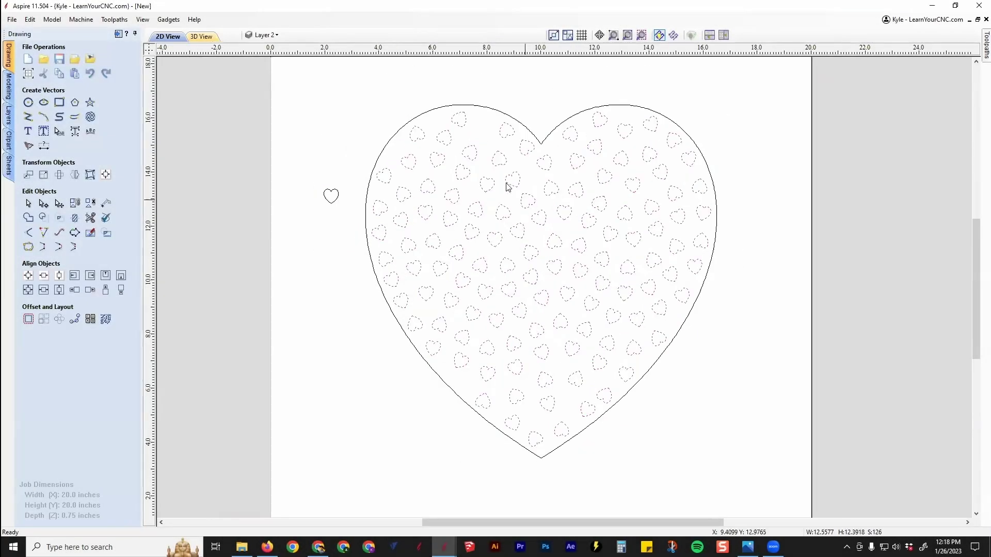
pyautogui.click(9, 87)
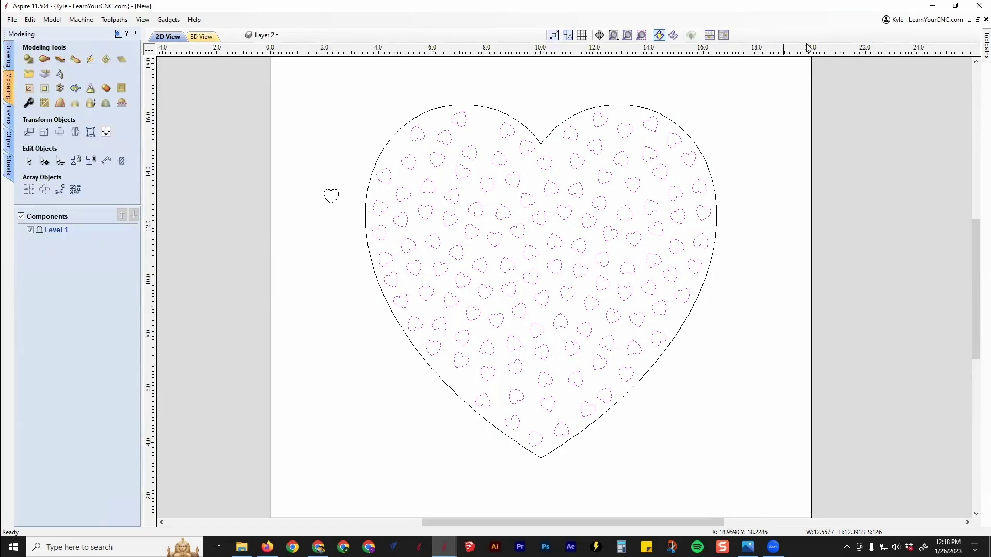
pyautogui.click(723, 35)
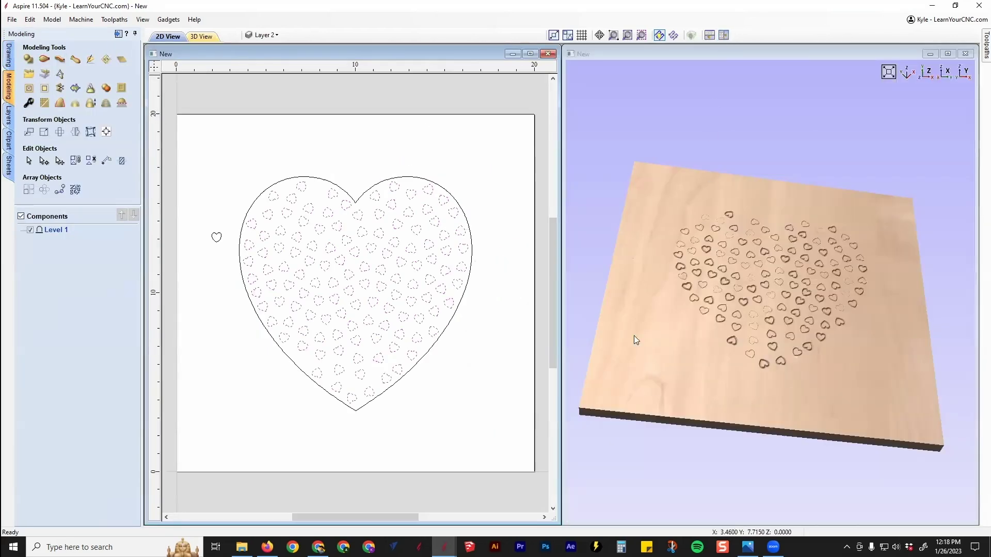
# Step: Close the toolpath preview to clear the carving and select the large heart outline
pyautogui.click(986, 49)
pyautogui.click(943, 295)
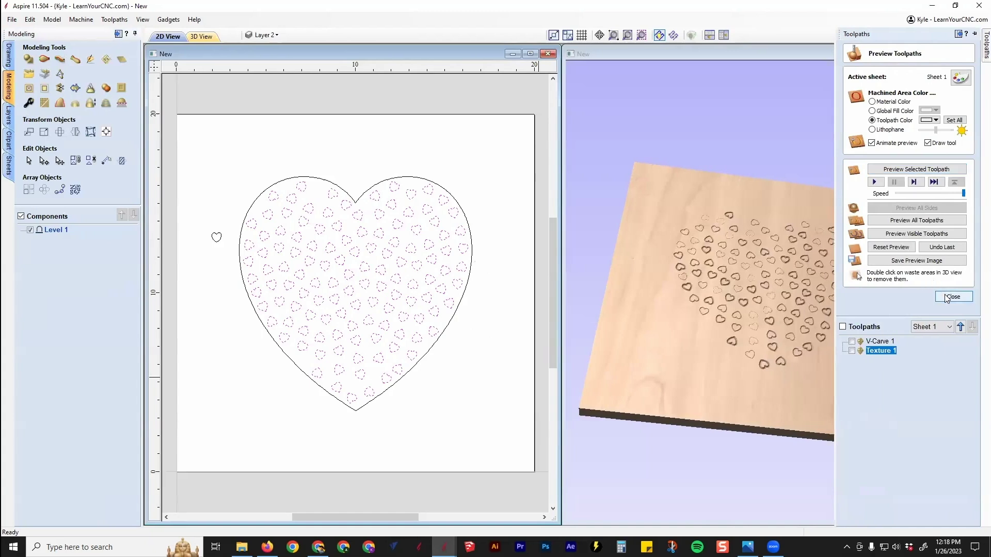
pyautogui.click(368, 193)
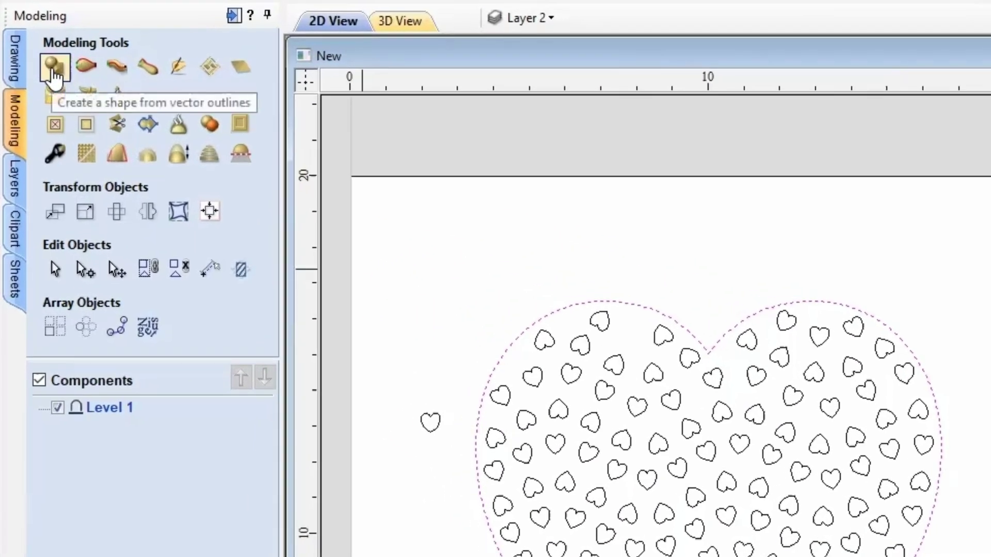
# Step: Raise the big heart outline as a Curved Profile shape with No Limit height
pyautogui.click(54, 72)
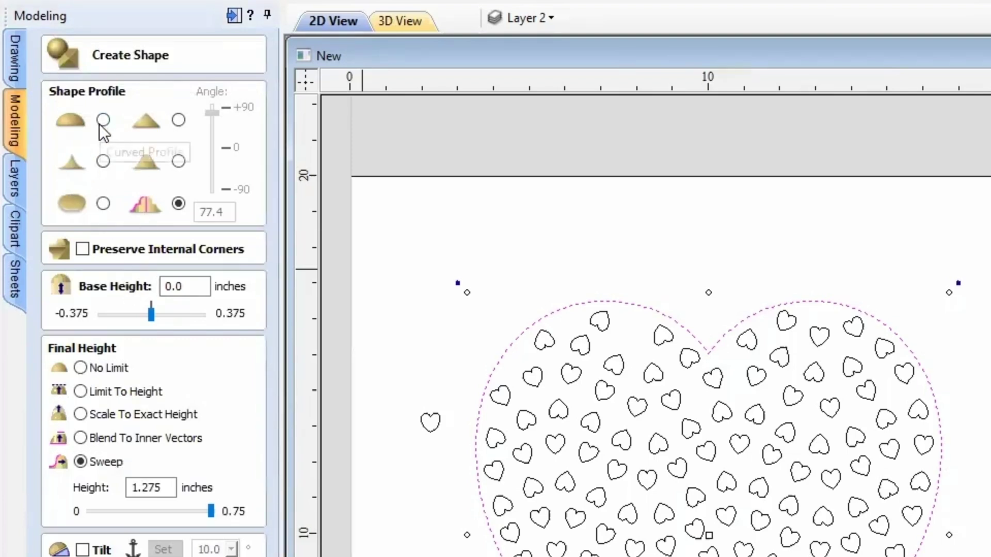
pyautogui.click(101, 125)
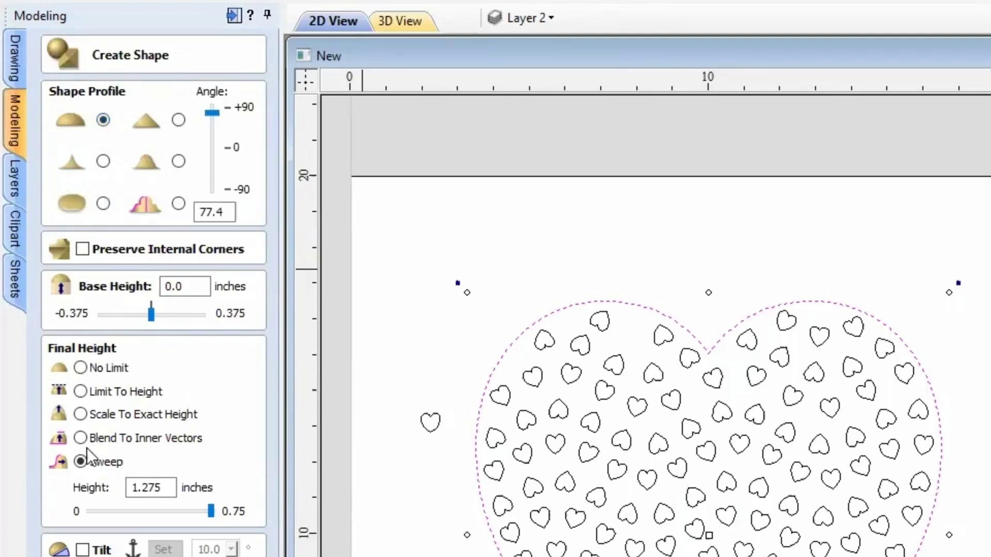
pyautogui.click(85, 368)
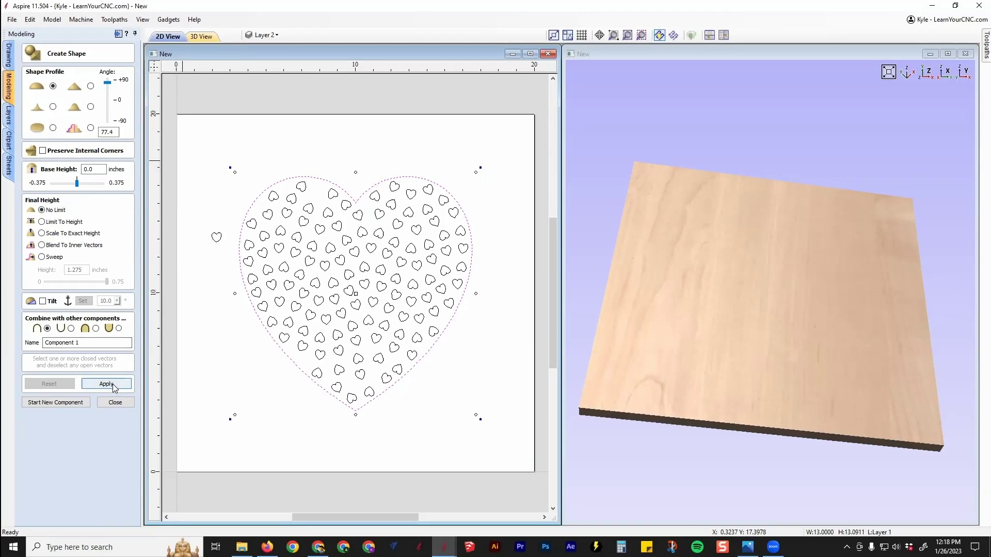
pyautogui.click(113, 386)
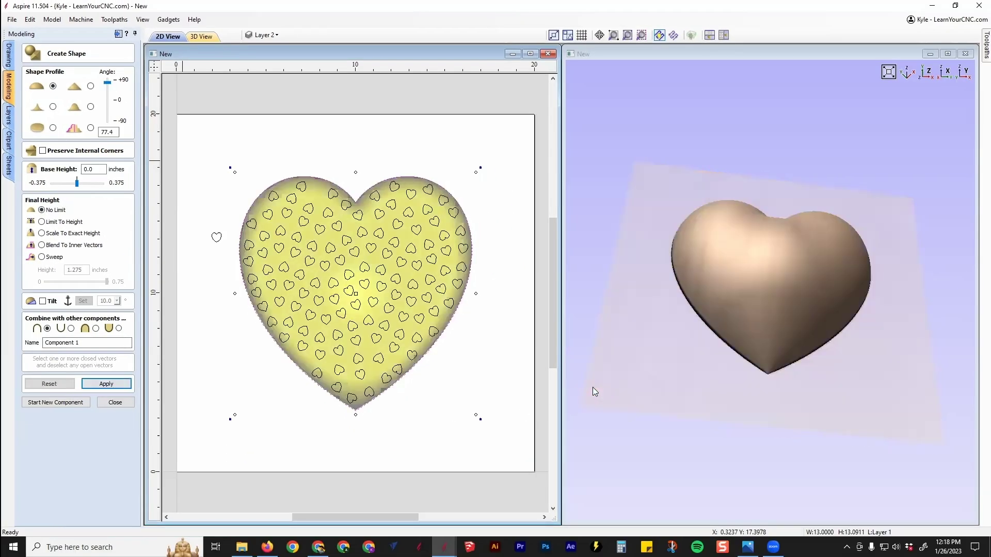
pyautogui.moveTo(748, 398); pyautogui.dragTo(788, 241)
pyautogui.scroll(2, 787, 241)
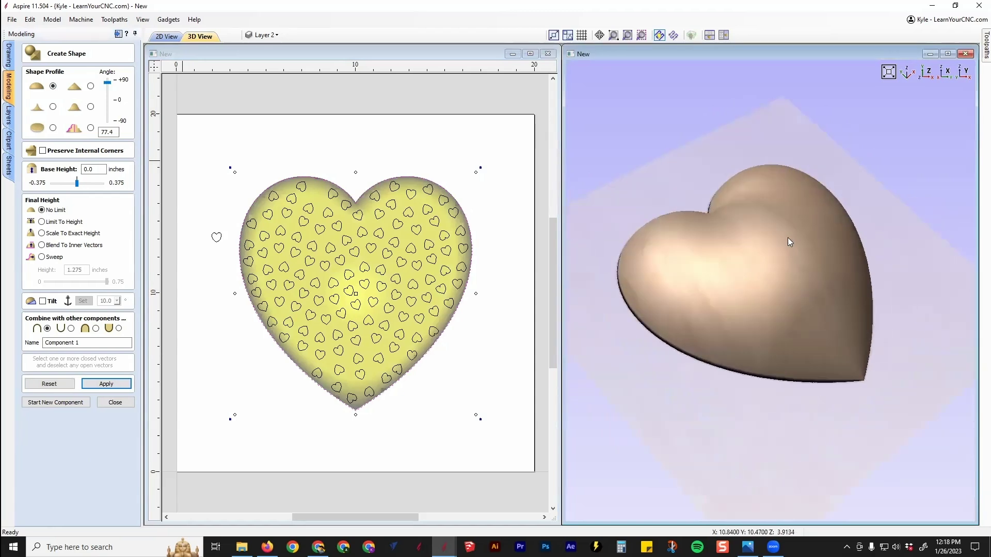
# Step: Lower the dome angle and try sharp inner corners, then turn them back off
pyautogui.moveTo(107, 83); pyautogui.dragTo(108, 83)
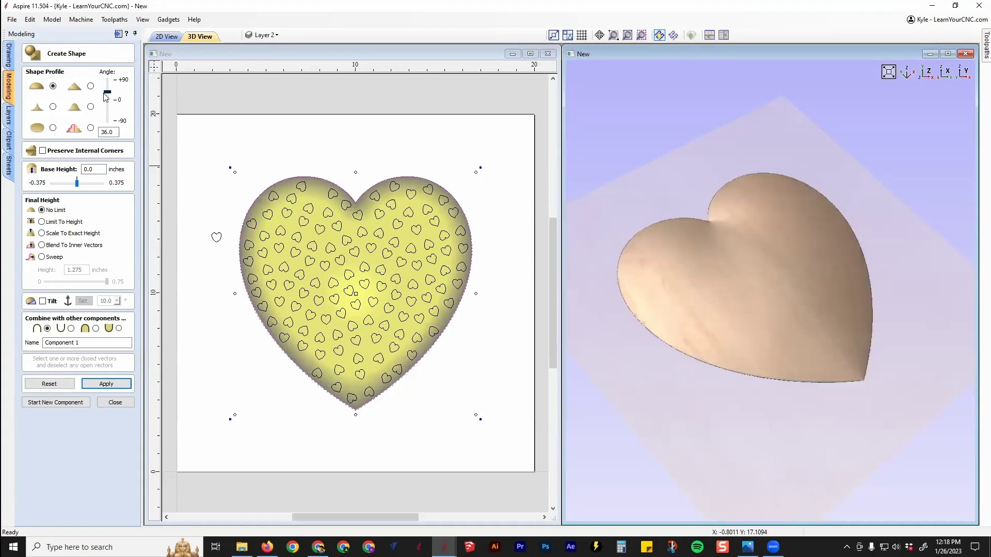
pyautogui.moveTo(629, 243); pyautogui.dragTo(765, 205)
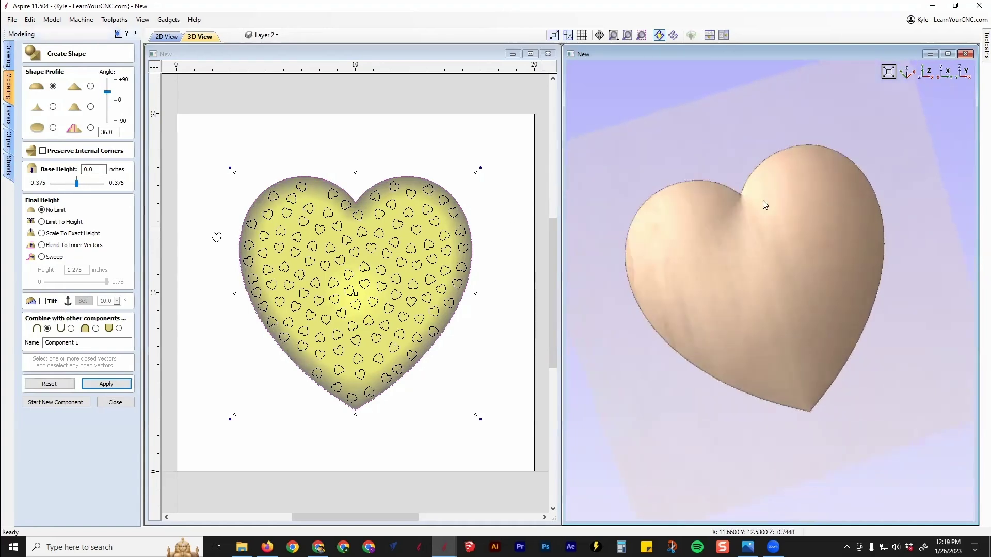
pyautogui.scroll(5, 748, 202)
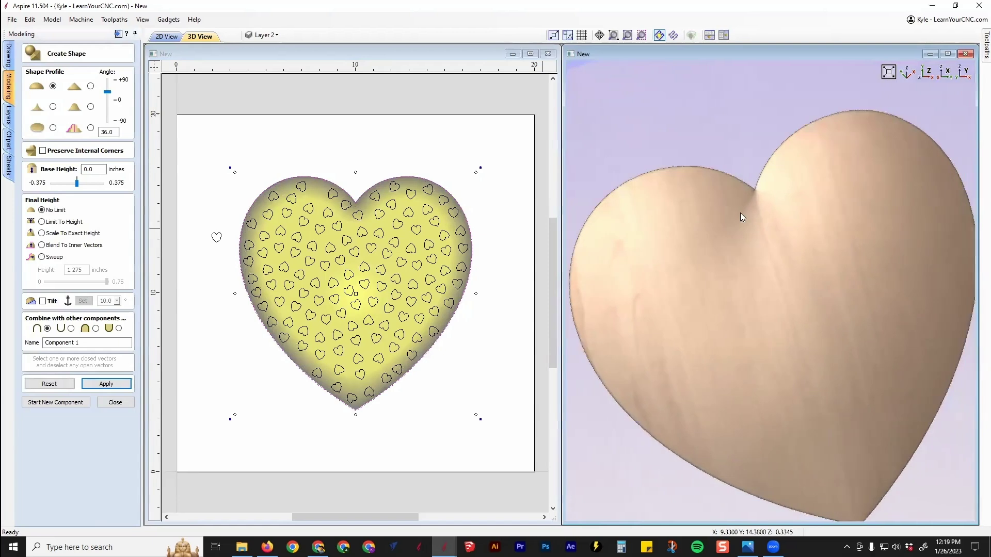
pyautogui.moveTo(741, 216); pyautogui.dragTo(714, 203, button='middle')
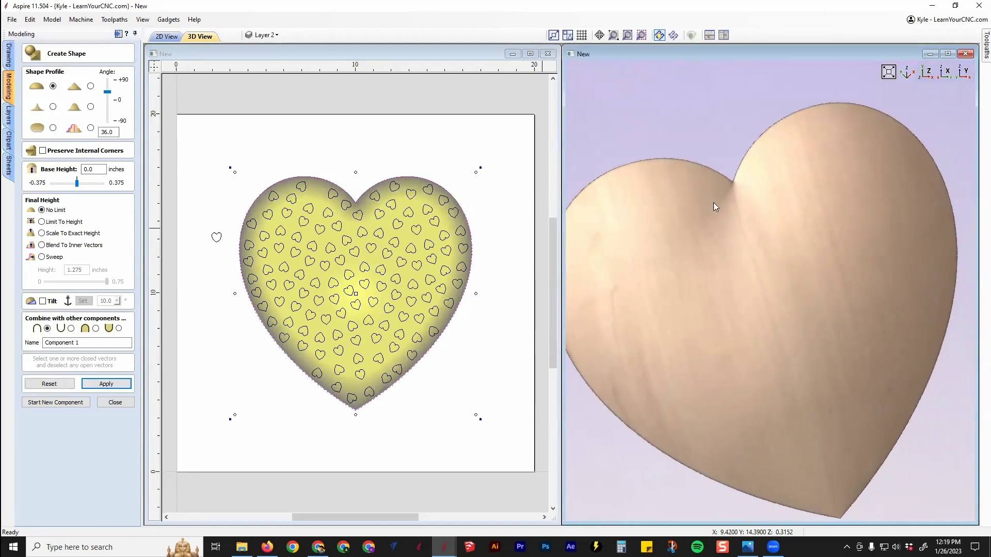
pyautogui.click(43, 151)
pyautogui.moveTo(724, 286); pyautogui.dragTo(671, 232)
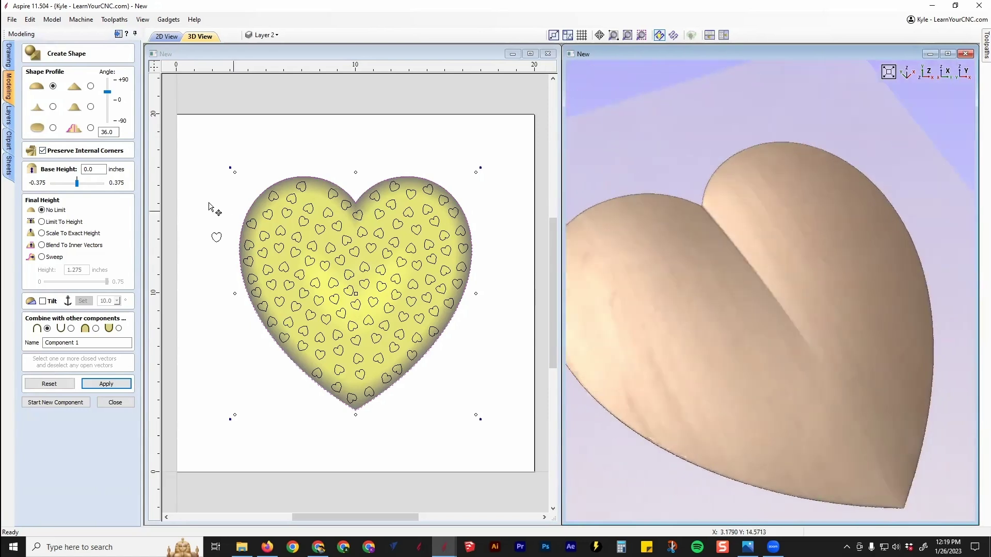
pyautogui.click(42, 150)
pyautogui.moveTo(760, 328); pyautogui.dragTo(675, 276)
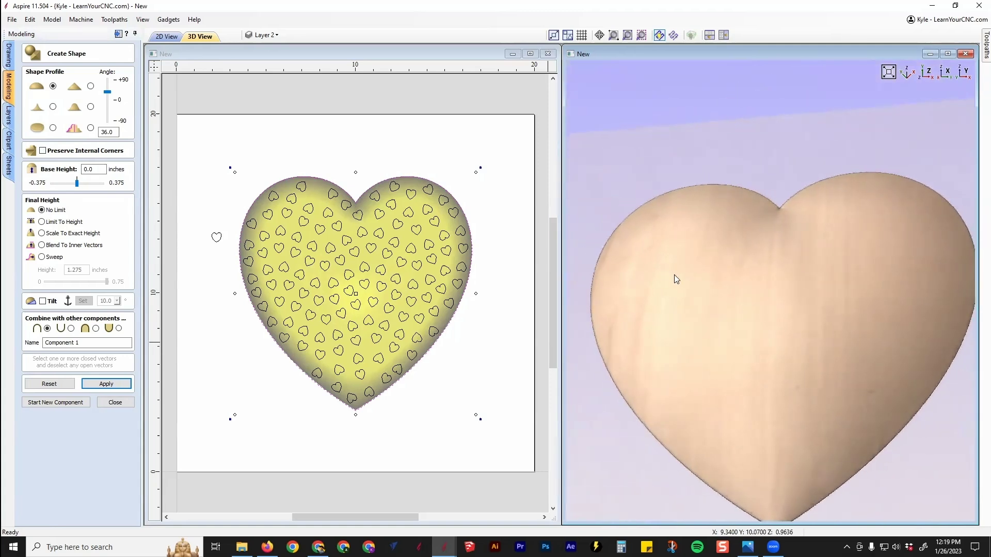
# Step: Set the dome angle to 39.6° and name the component 'Big Heart'
pyautogui.moveTo(108, 91); pyautogui.dragTo(109, 97)
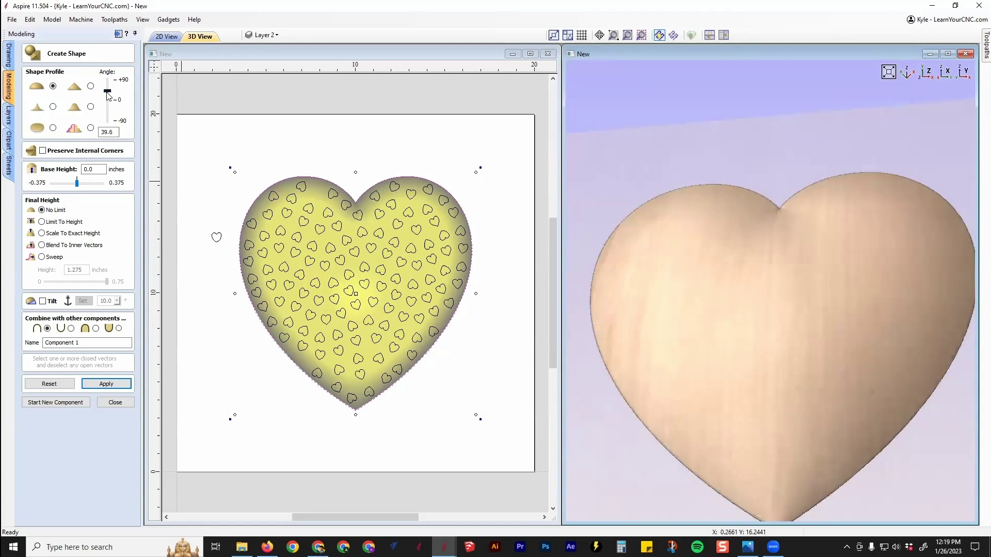
pyautogui.moveTo(749, 248)
pyautogui.mouseDown()
pyautogui.moveTo(770, 360)
pyautogui.moveTo(834, 390)
pyautogui.moveTo(785, 342)
pyautogui.moveTo(749, 262)
pyautogui.mouseUp()
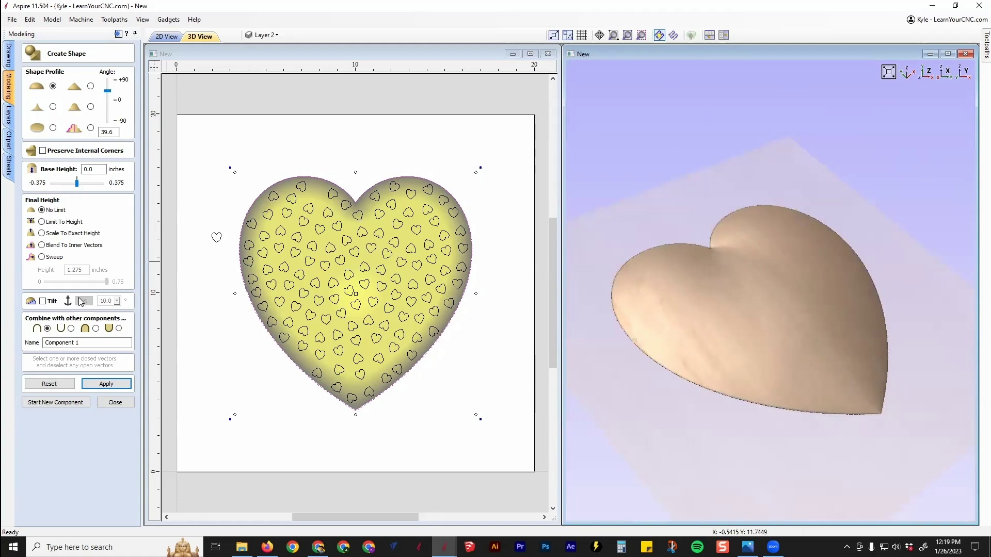
pyautogui.moveTo(81, 342); pyautogui.dragTo(2, 350)
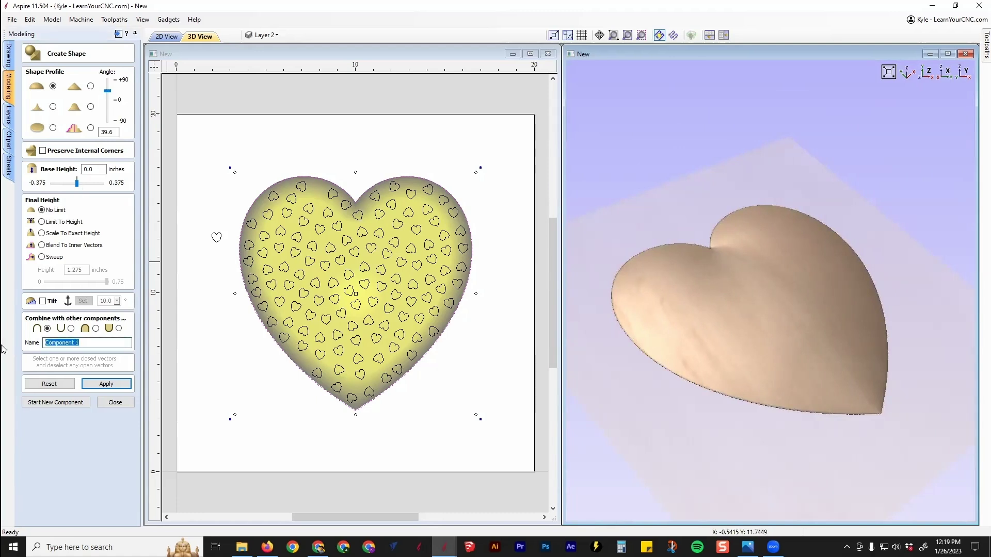
pyautogui.write('Big Heart')
pyautogui.click(87, 388)
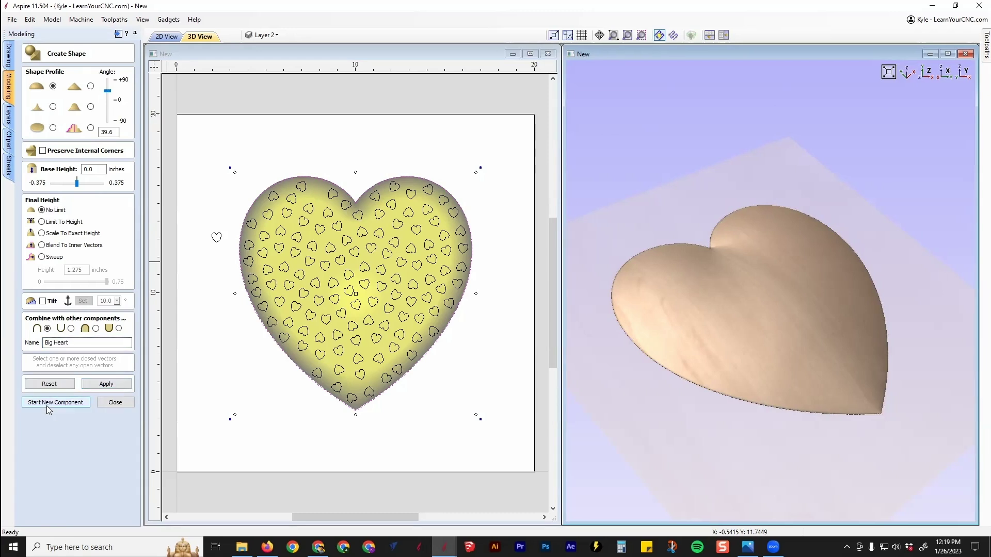
# Step: Start a new component from all Layer 2 heart vectors and apply it as raised bumps
pyautogui.click(47, 403)
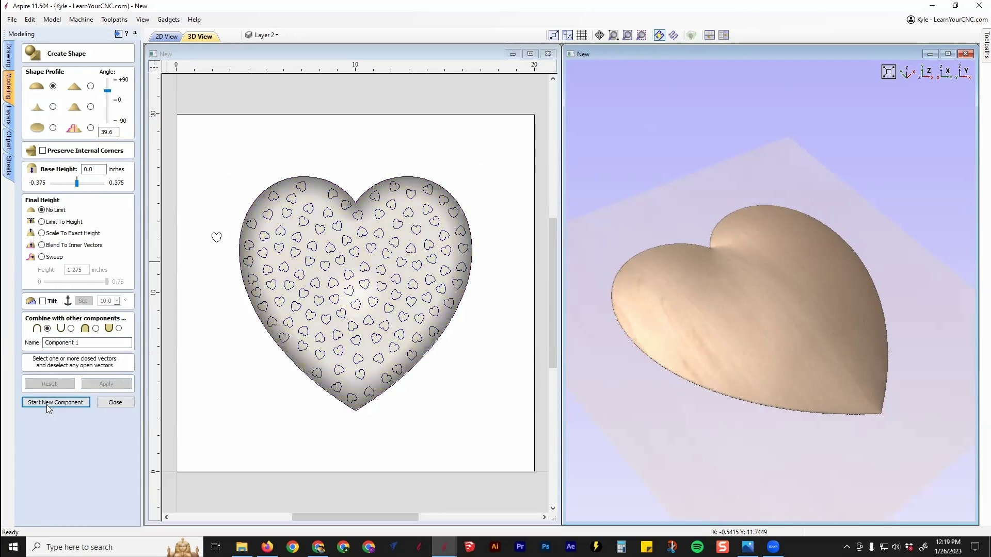
pyautogui.click(266, 35)
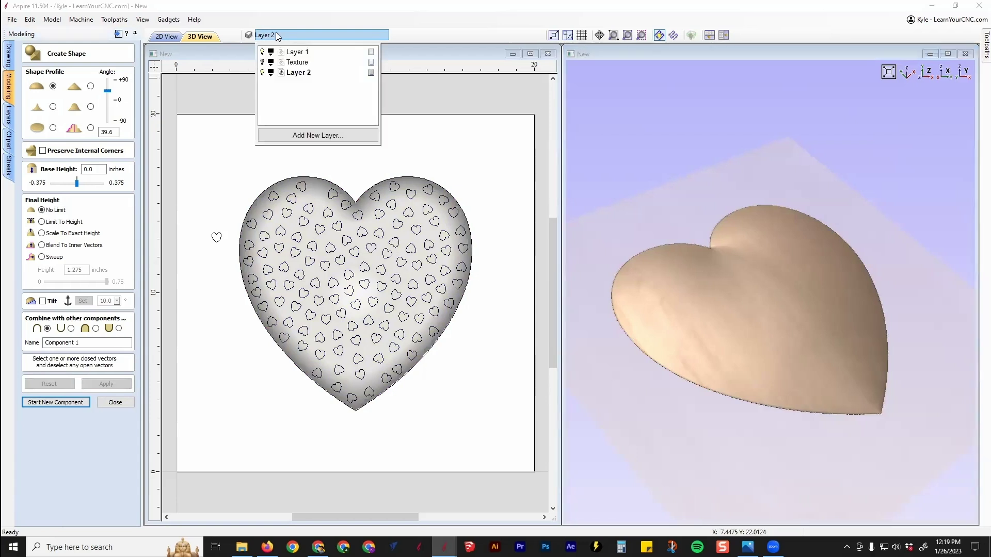
pyautogui.rightClick(282, 74)
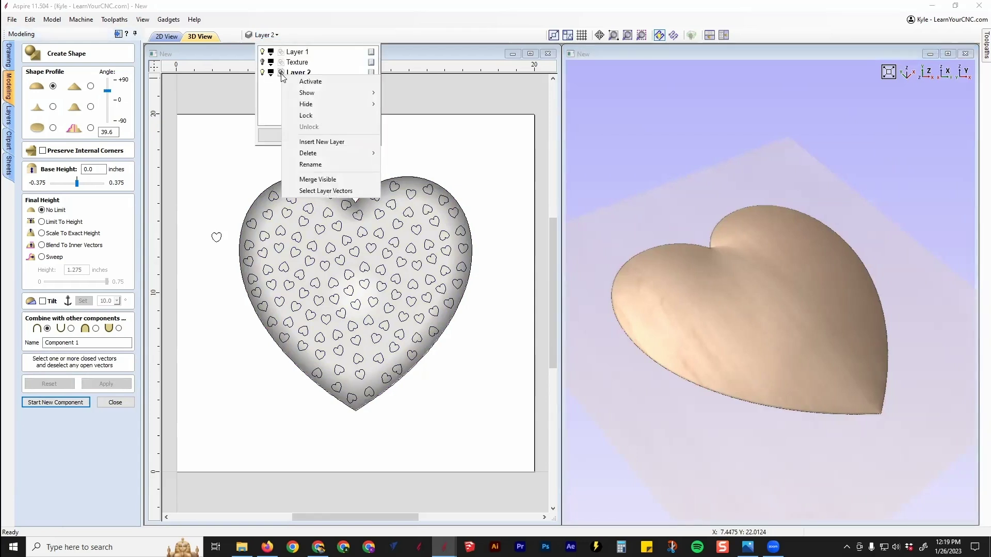
pyautogui.click(326, 191)
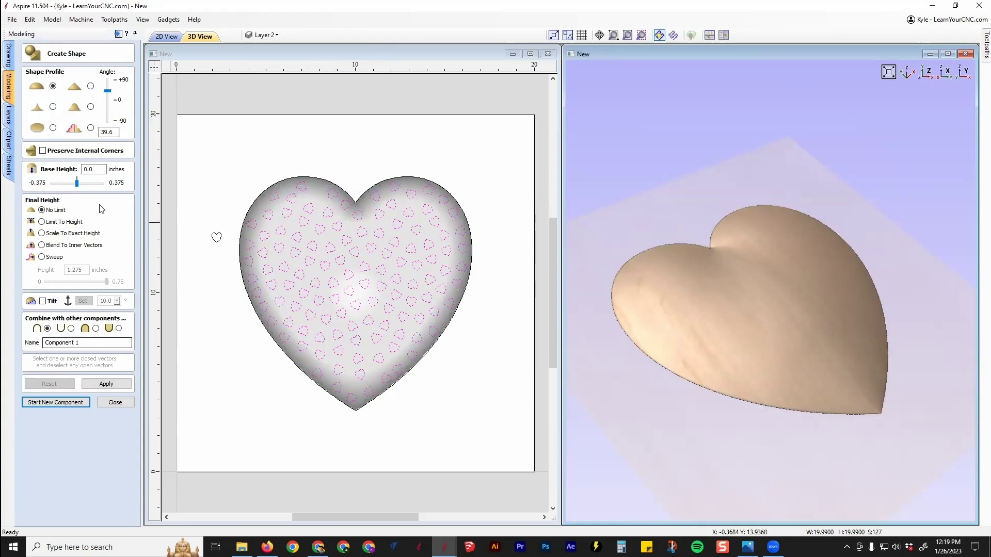
pyautogui.click(106, 383)
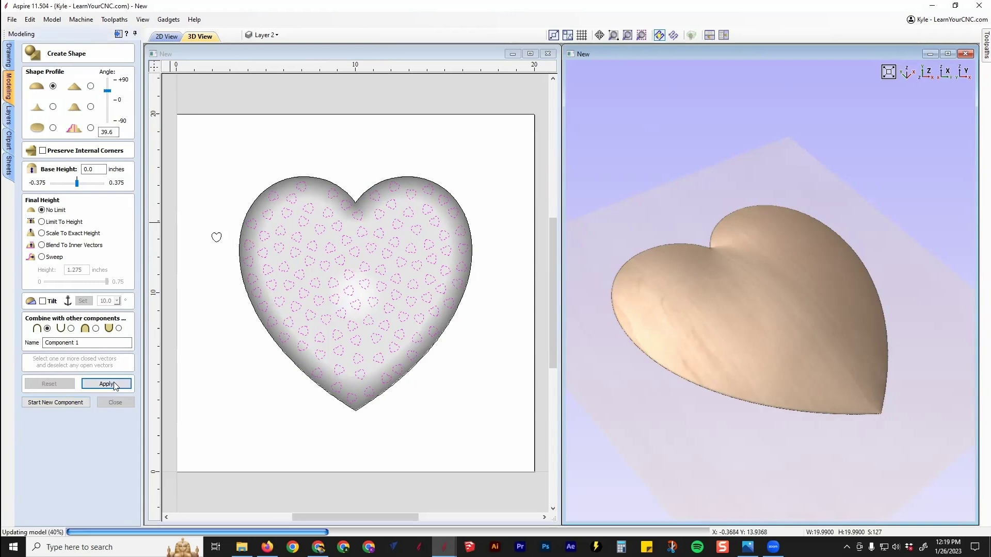
# Step: Inspect the raised hearts and name the component 'Little Hearts'
pyautogui.scroll(5, 895, 326)
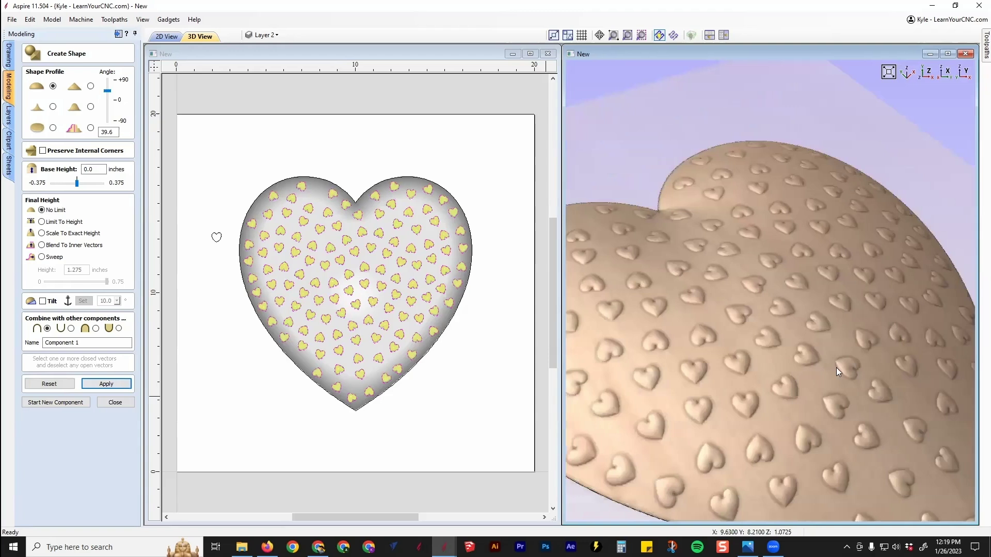
pyautogui.moveTo(690, 304); pyautogui.dragTo(751, 381)
pyautogui.scroll(-5, 751, 381)
pyautogui.moveTo(82, 343); pyautogui.dragTo(35, 345)
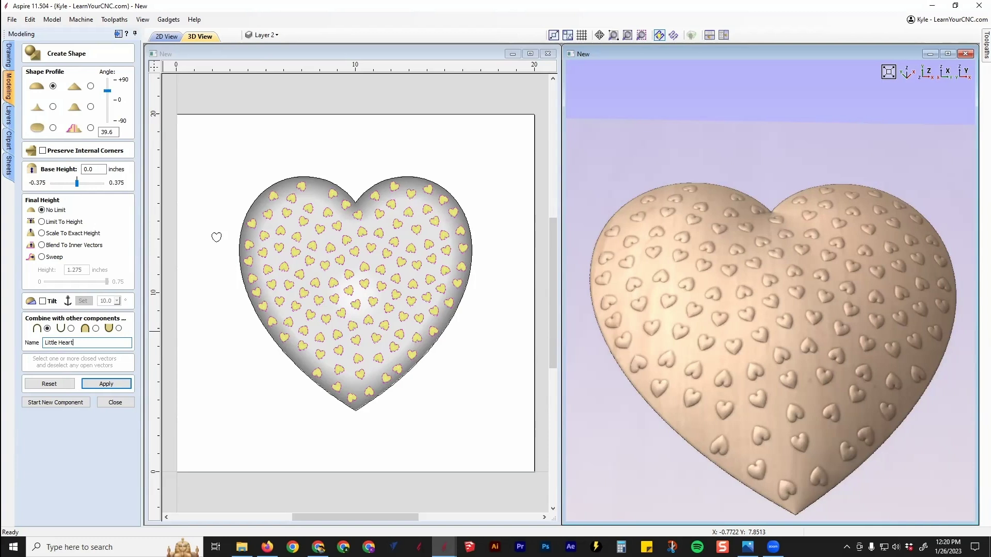
pyautogui.click(114, 402)
# Step: Select then deselect the Little Hearts component and orbit to a tilted view of the model
pyautogui.click(72, 240)
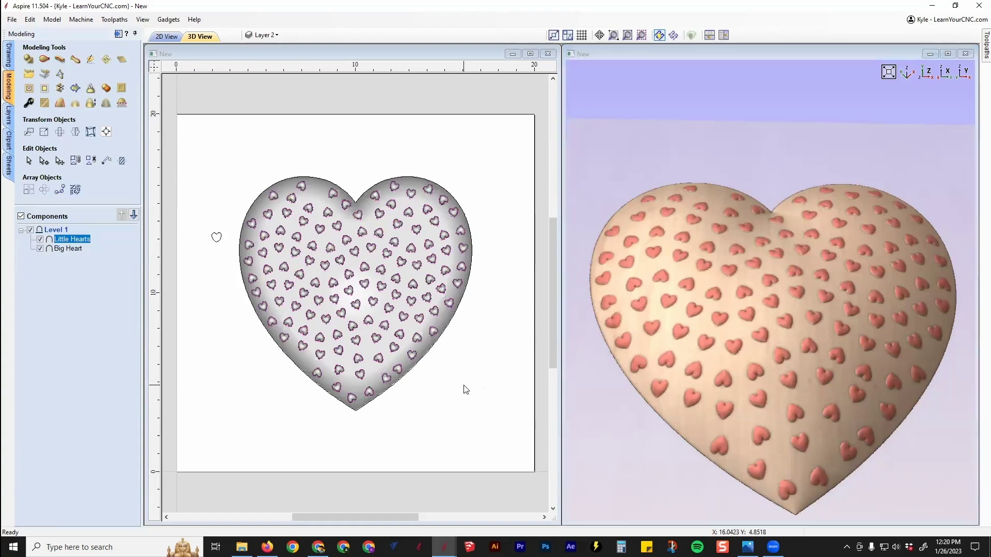
pyautogui.click(466, 389)
pyautogui.moveTo(732, 356); pyautogui.dragTo(650, 300)
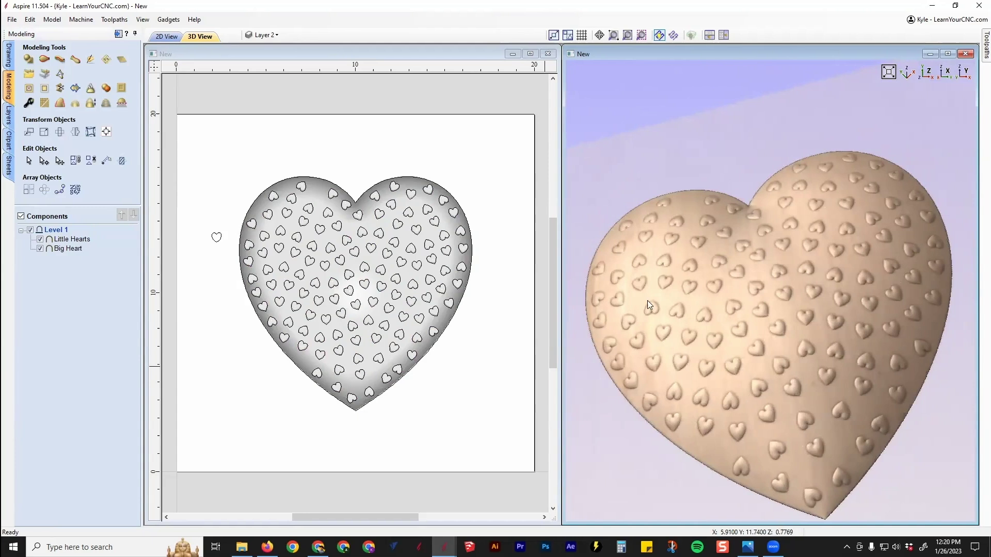